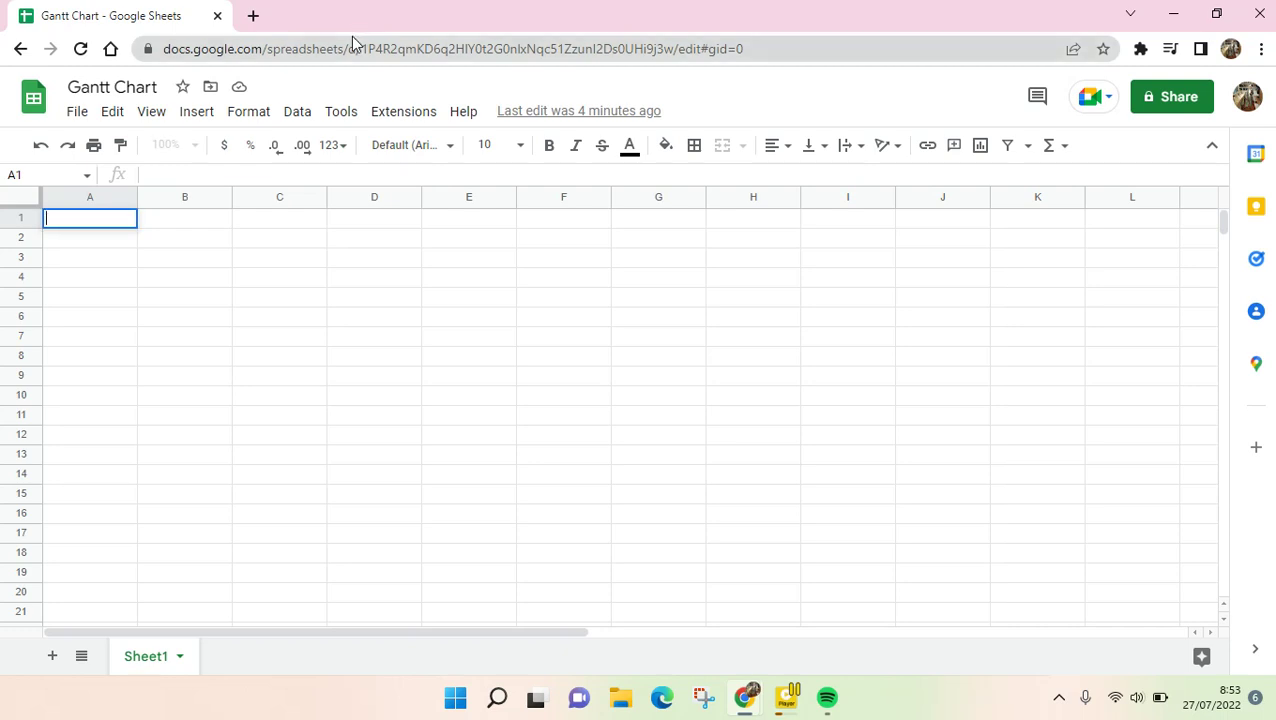
- Start a new spreadsheet from the Project management section's Gantt chart (Smartsheet) template
click(345, 226)
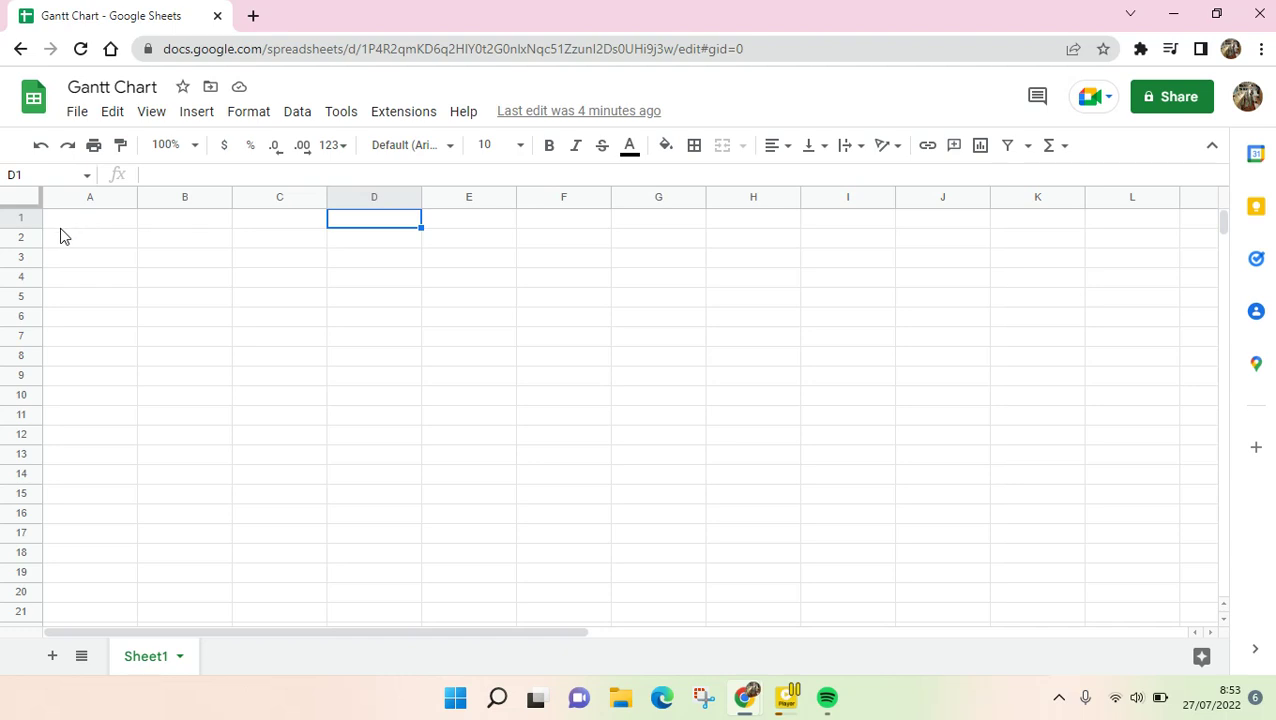
click(63, 221)
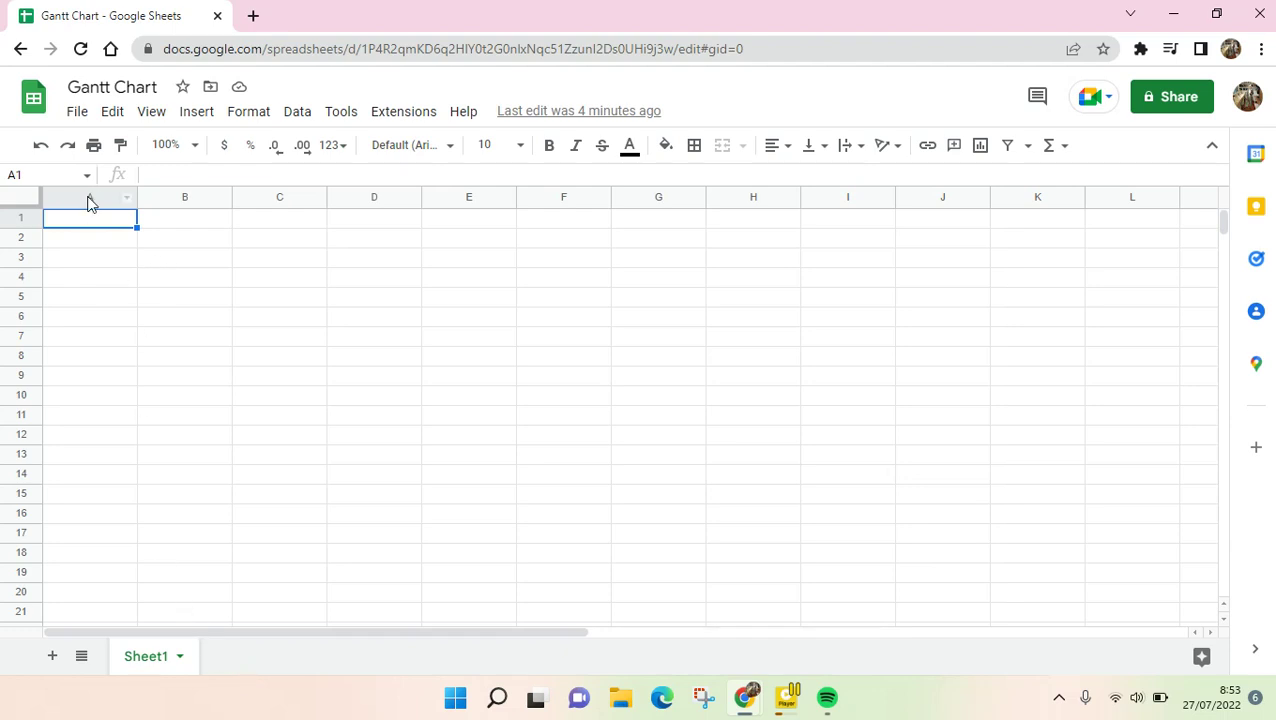
click(88, 118)
mouse_move(100, 145)
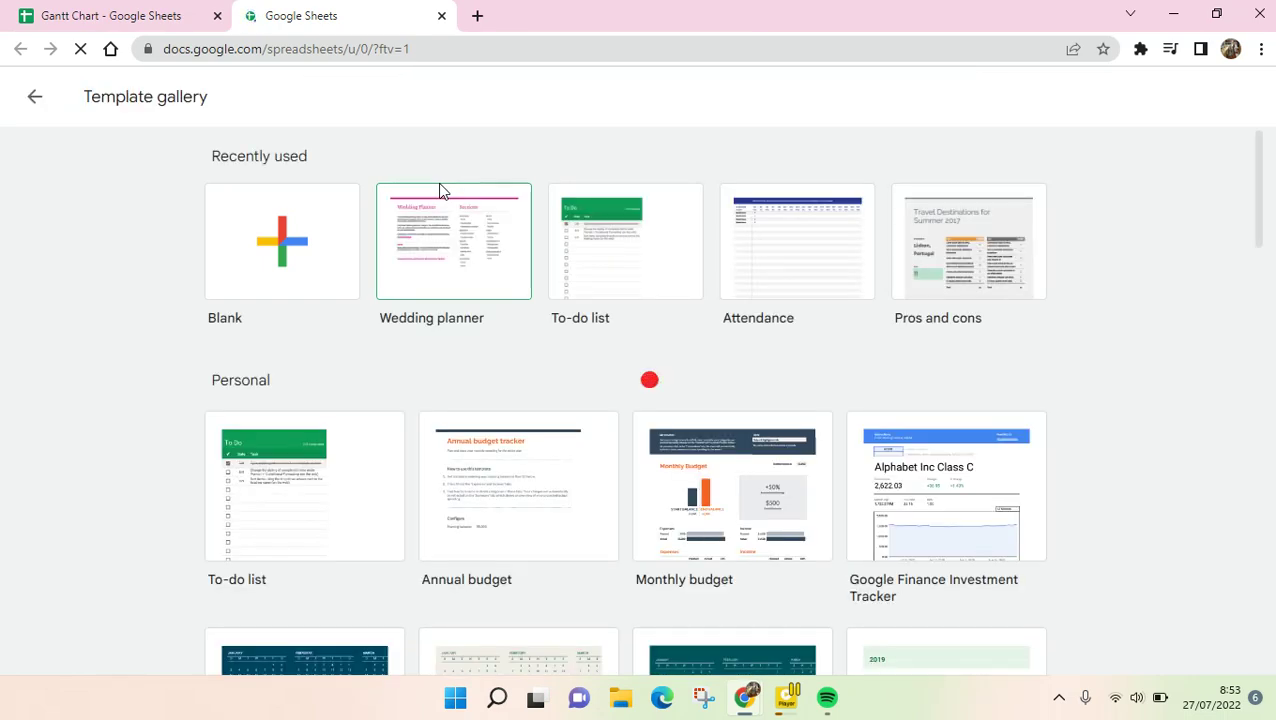
scroll(441, 193, down, 1)
scroll(441, 193, down, 5)
scroll(441, 193, up, 1)
scroll(441, 193, down, 1)
scroll(441, 193, down, 8)
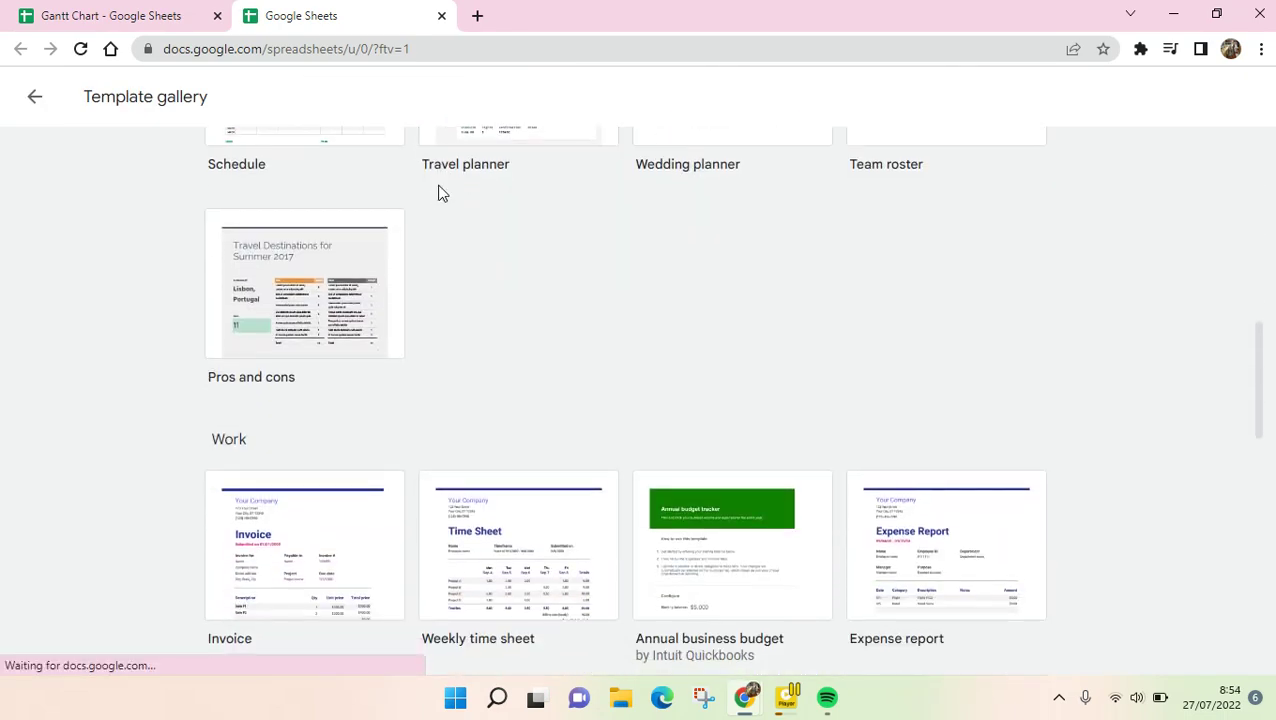
scroll(441, 193, down, 5)
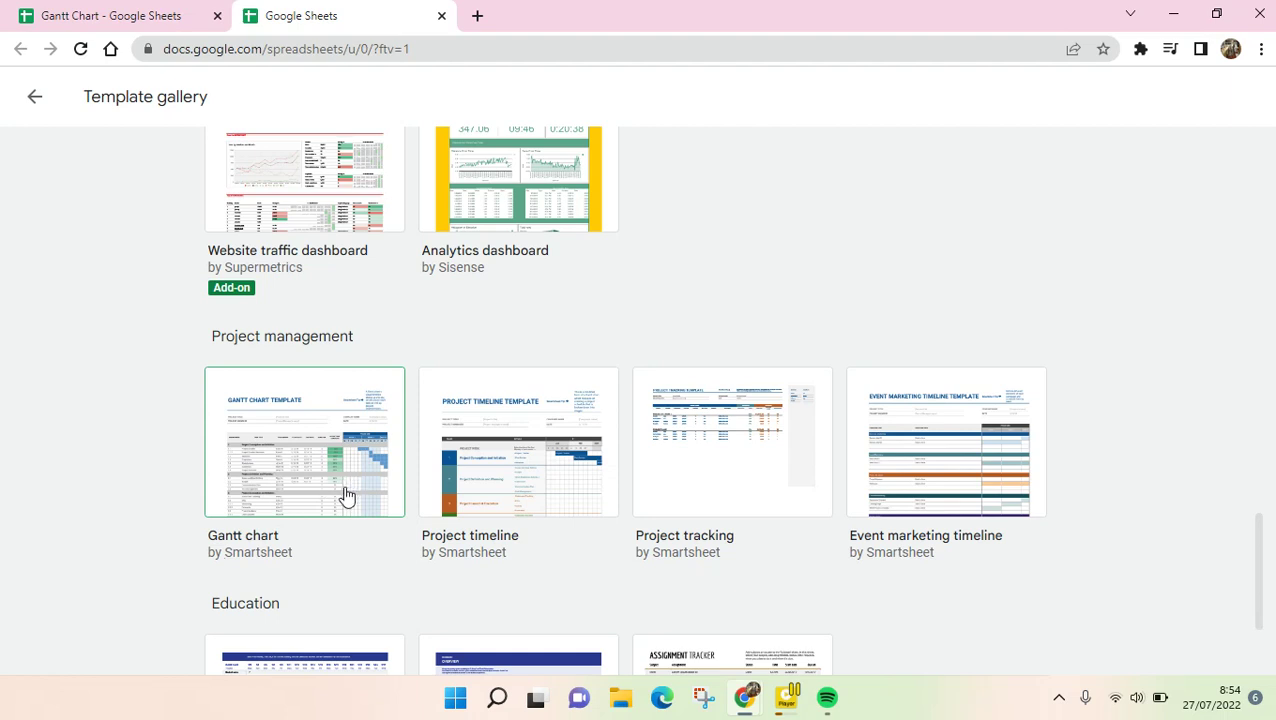
click(345, 495)
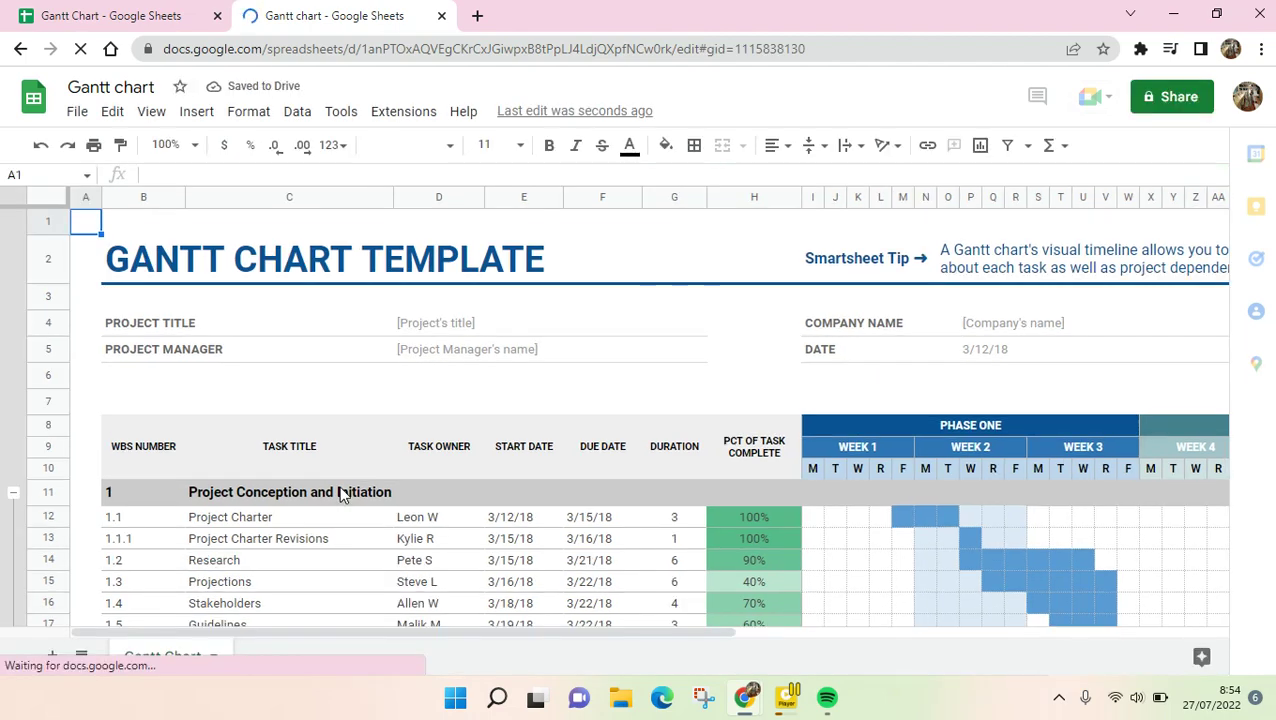
- Switch between browser tabs, ending on the template's Gantt Chart sheet with sample tasks and timeline
scroll(335, 365, down, 3)
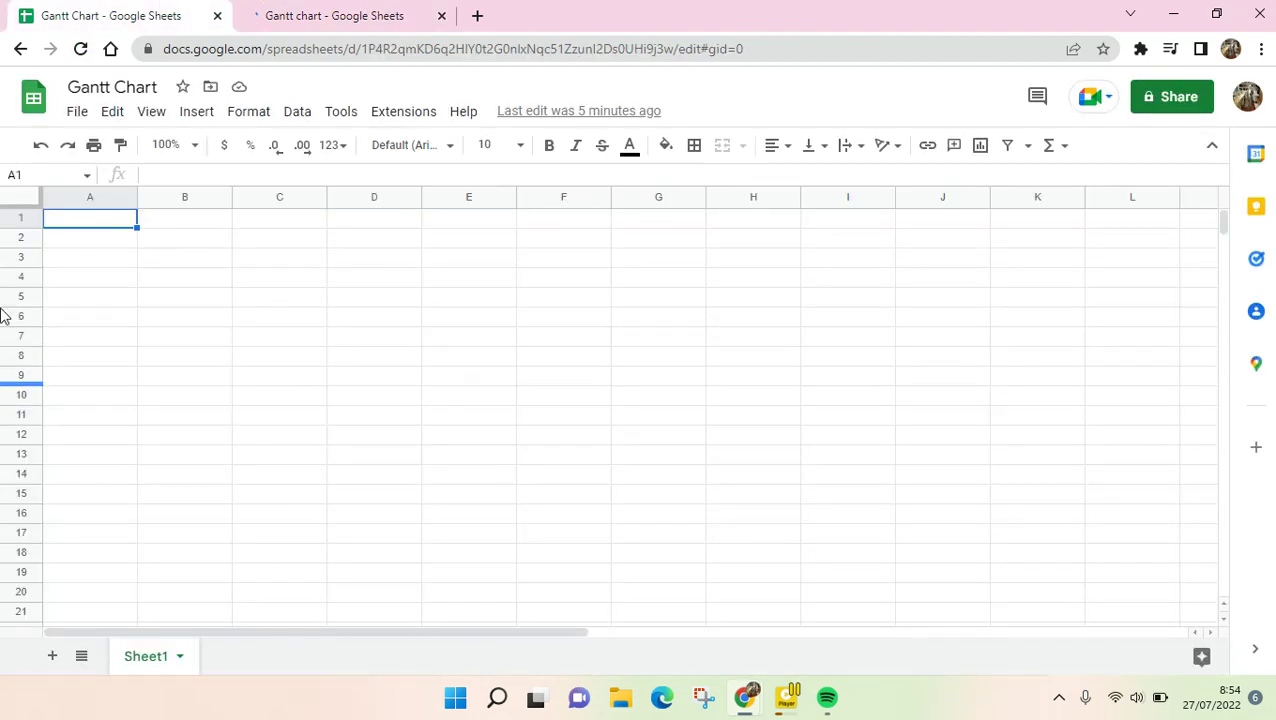
click(398, 12)
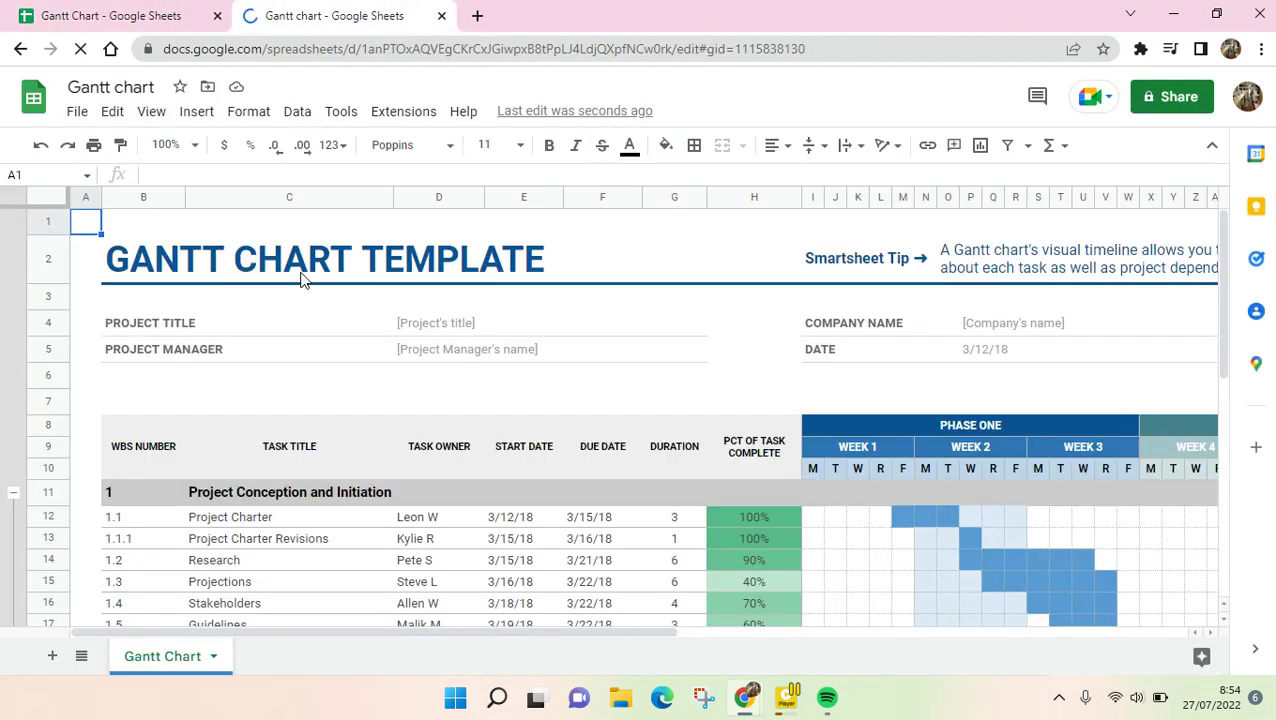
click(155, 8)
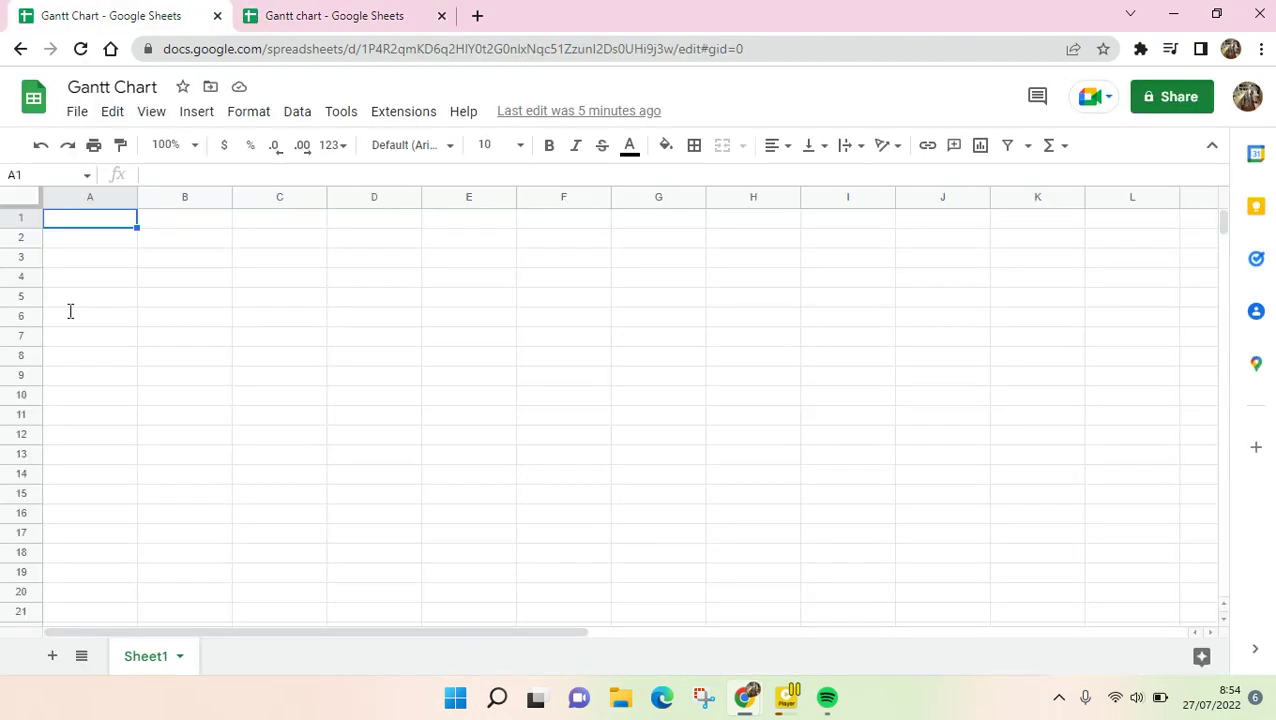
click(288, 12)
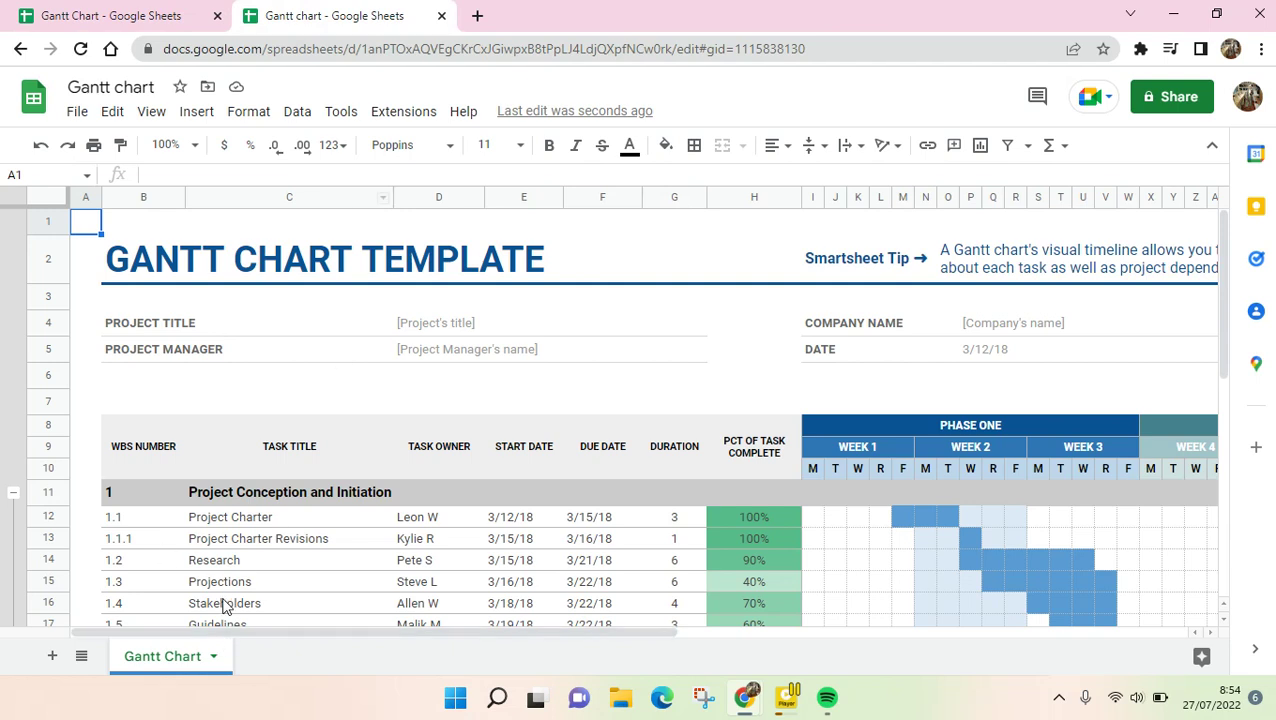
- Copy the Gantt Chart sheet to the existing blank spreadsheet by pasting its URL as destination
right_click(200, 656)
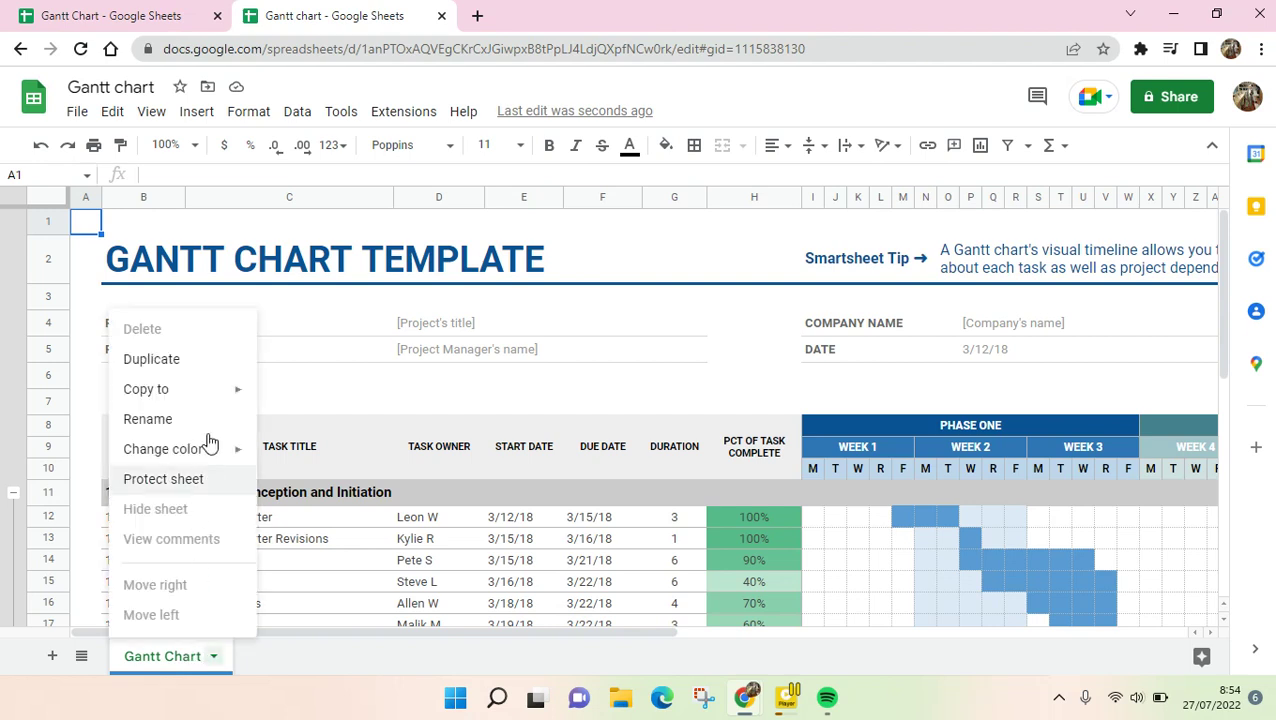
mouse_move(218, 398)
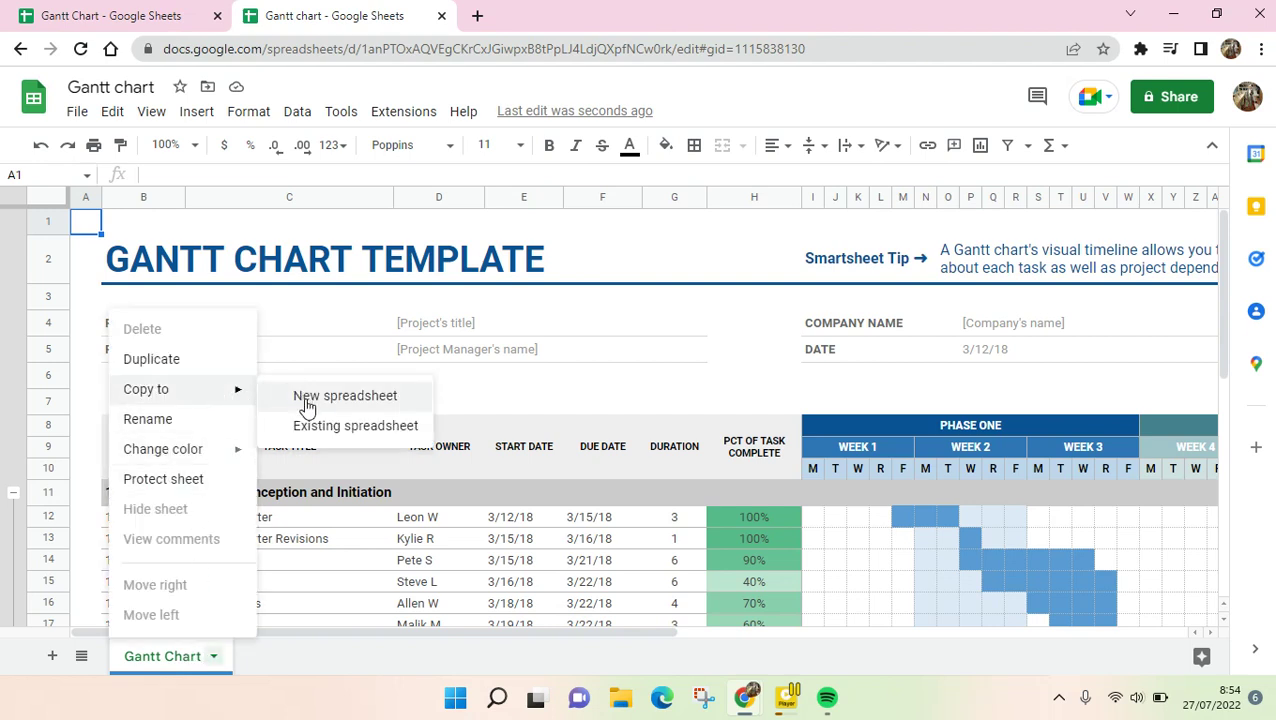
click(302, 427)
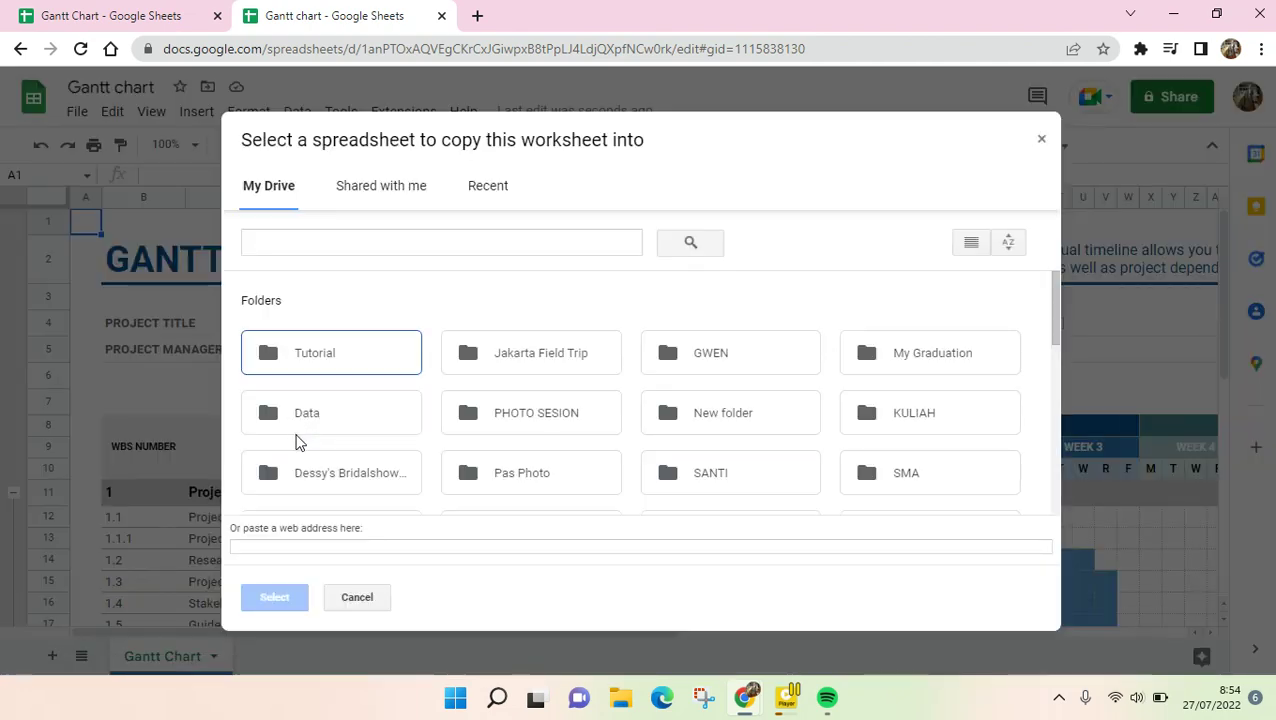
click(184, 28)
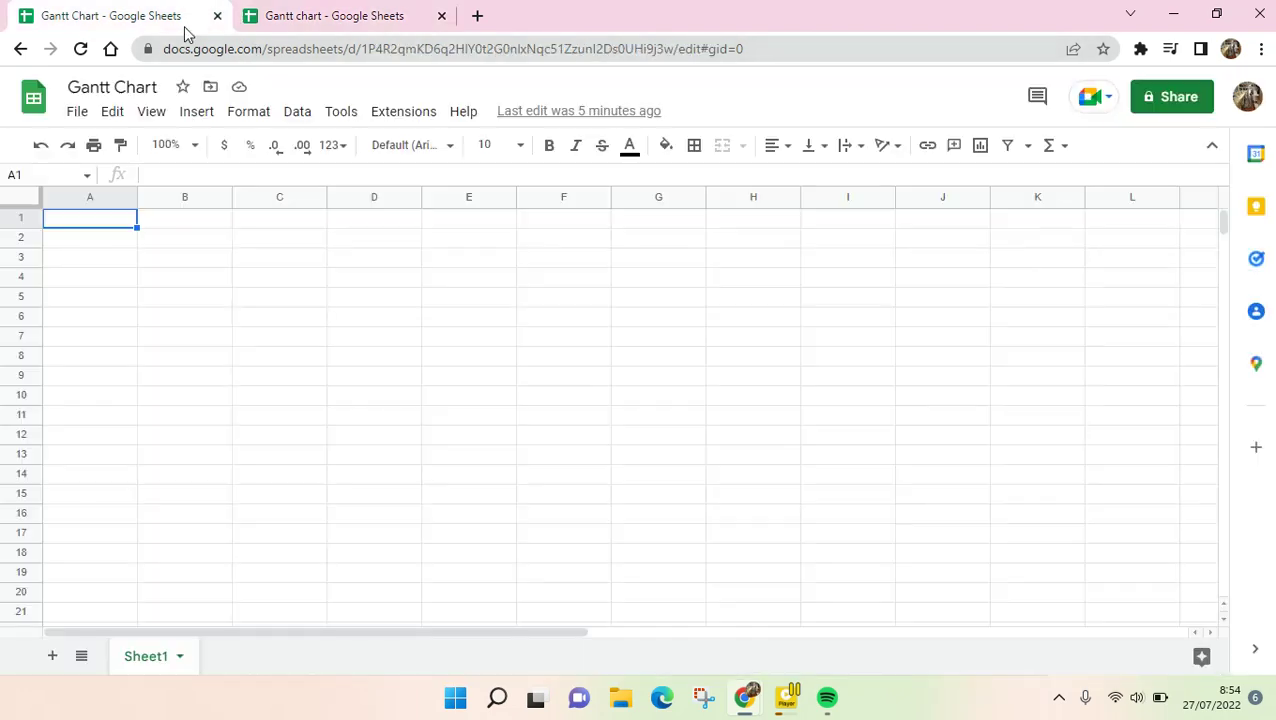
click(219, 51)
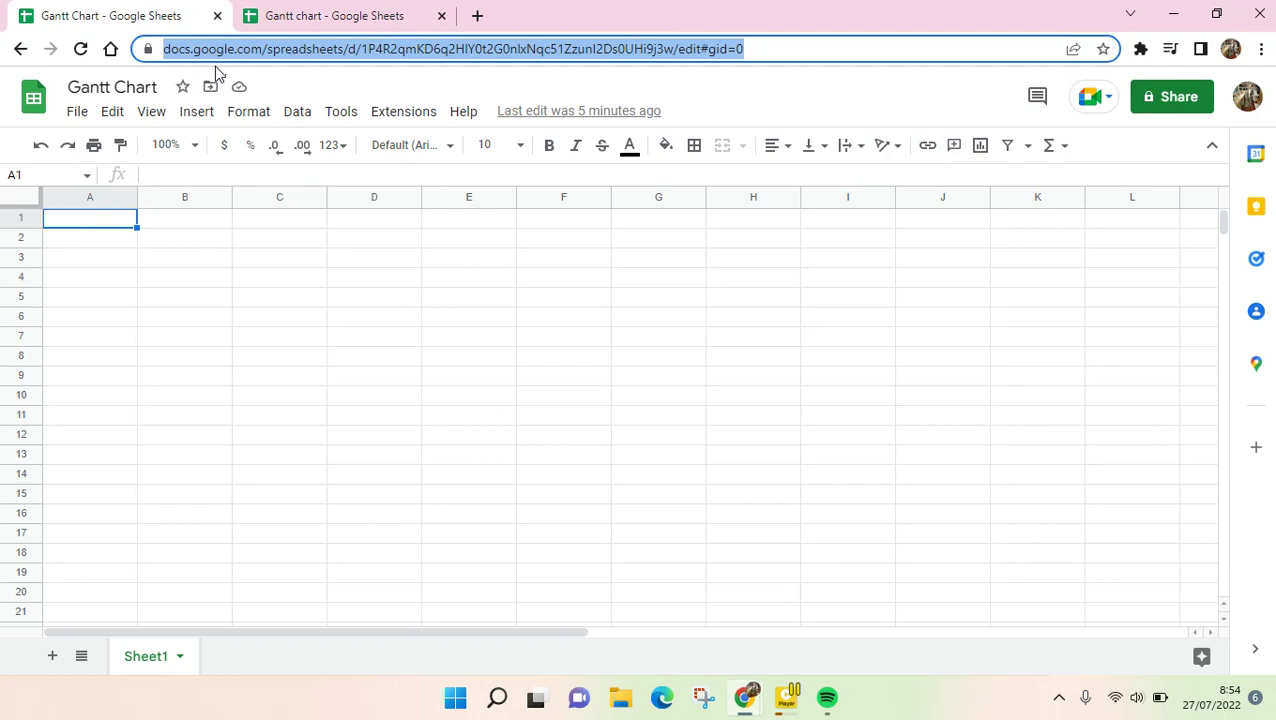
click(323, 10)
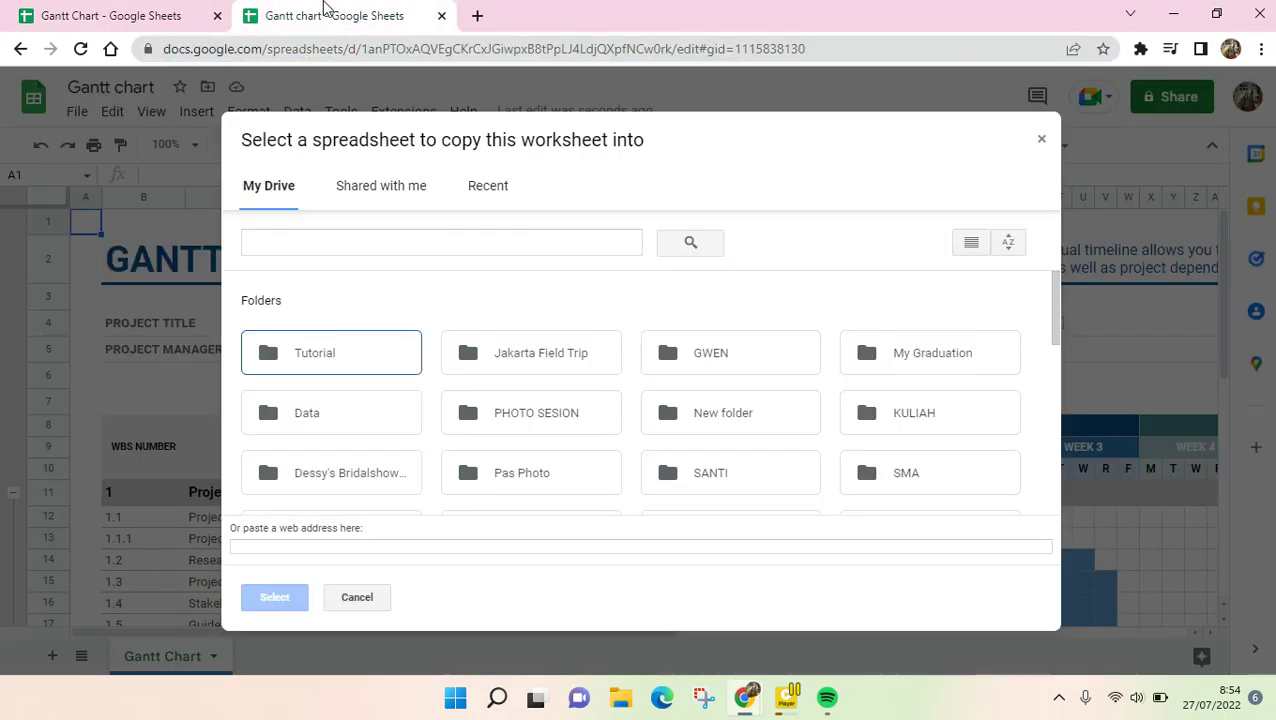
click(297, 547)
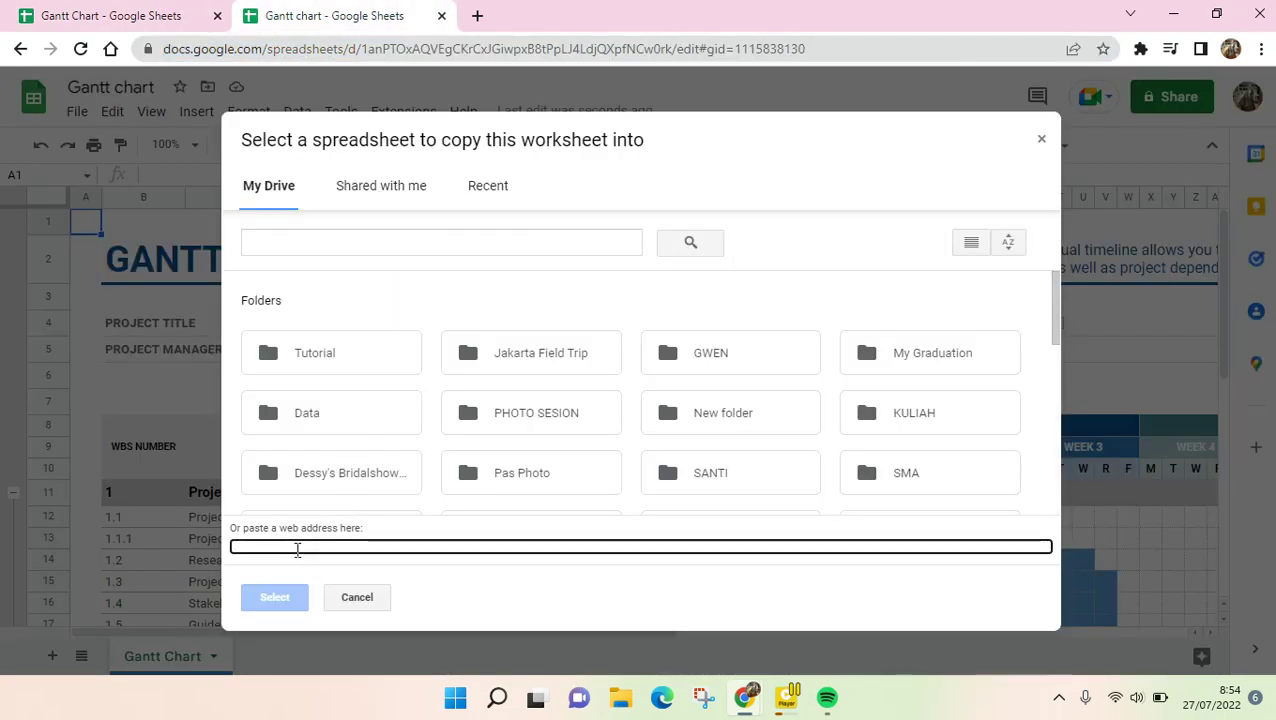
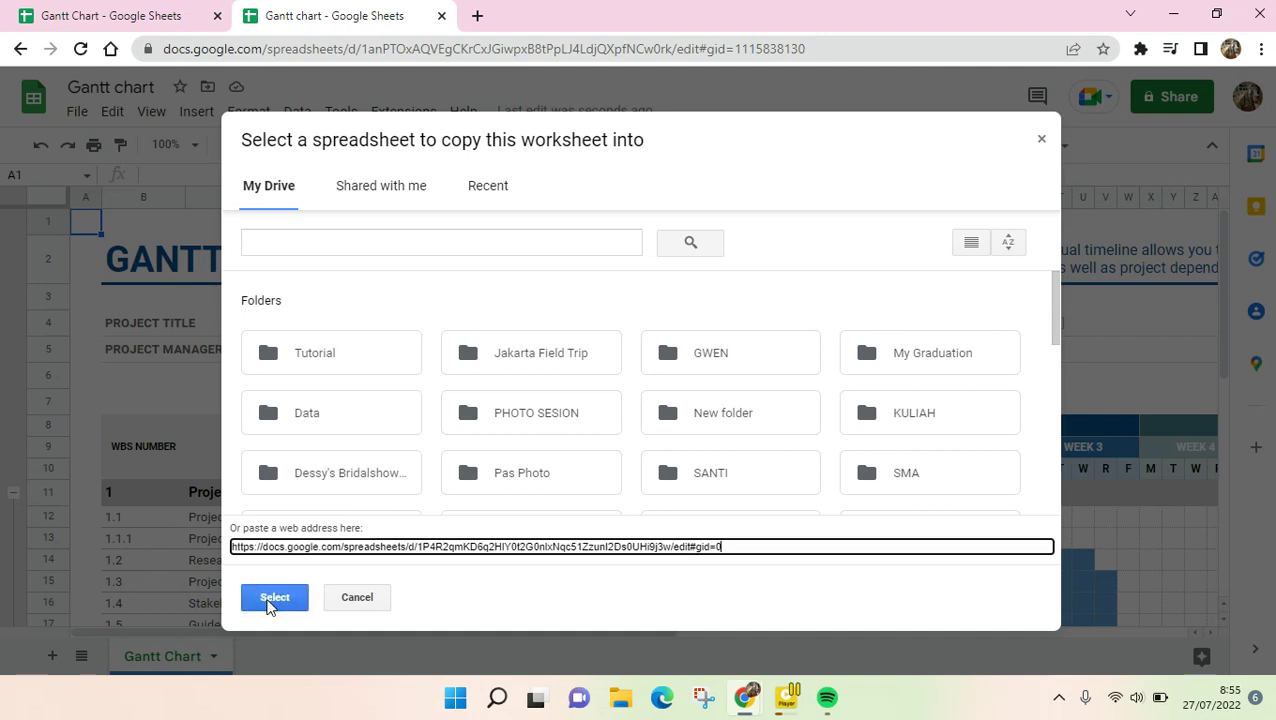
click(268, 597)
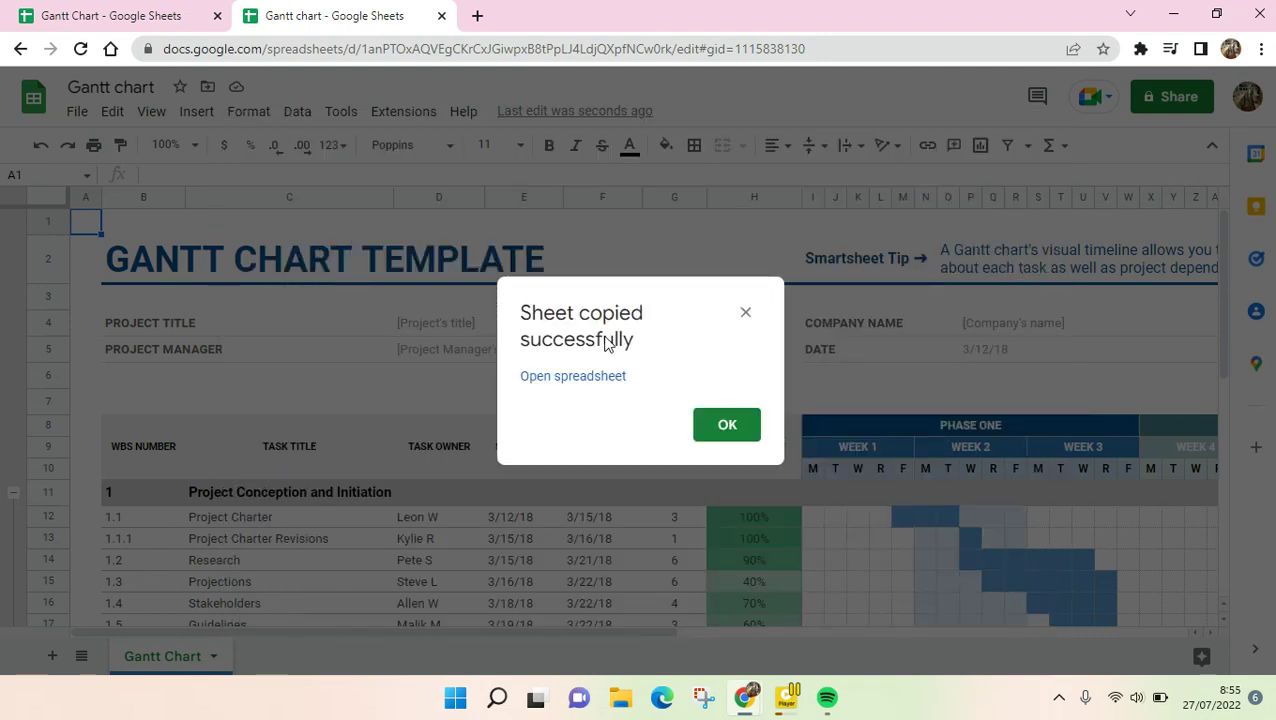
- Show the Copy of Gantt Chart sheet in the original spreadsheet's tab
click(185, 22)
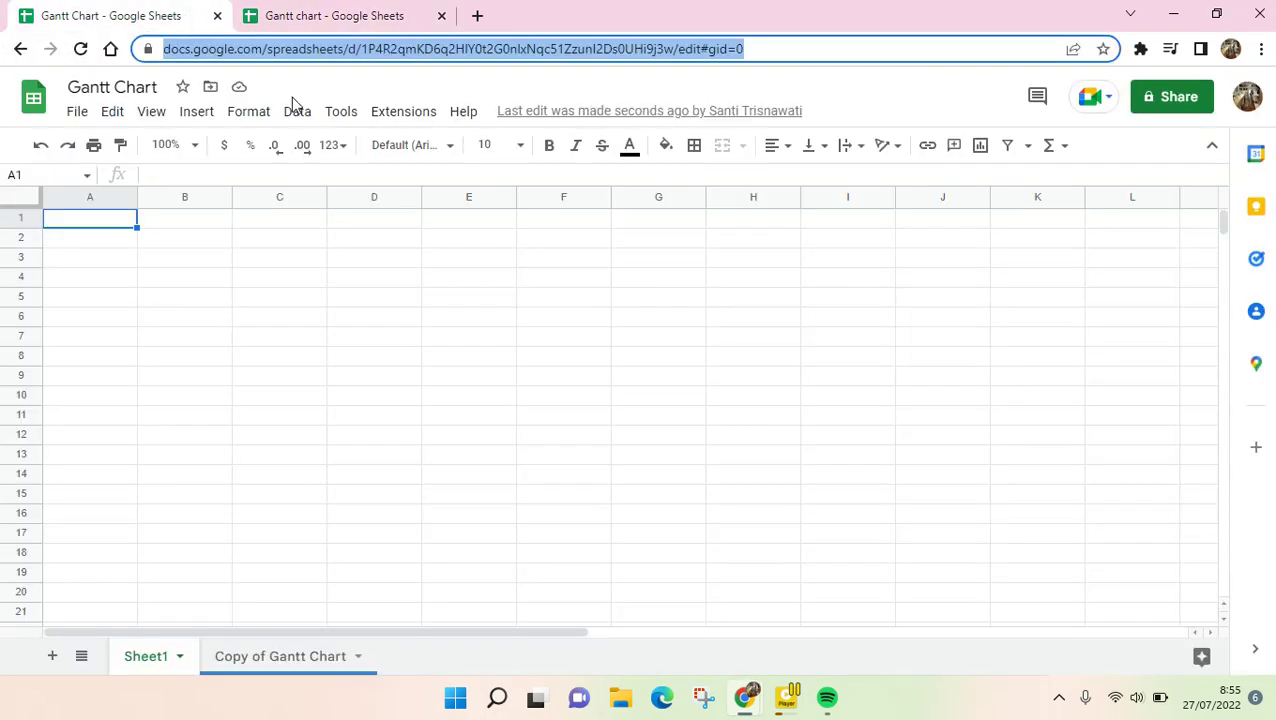
click(237, 677)
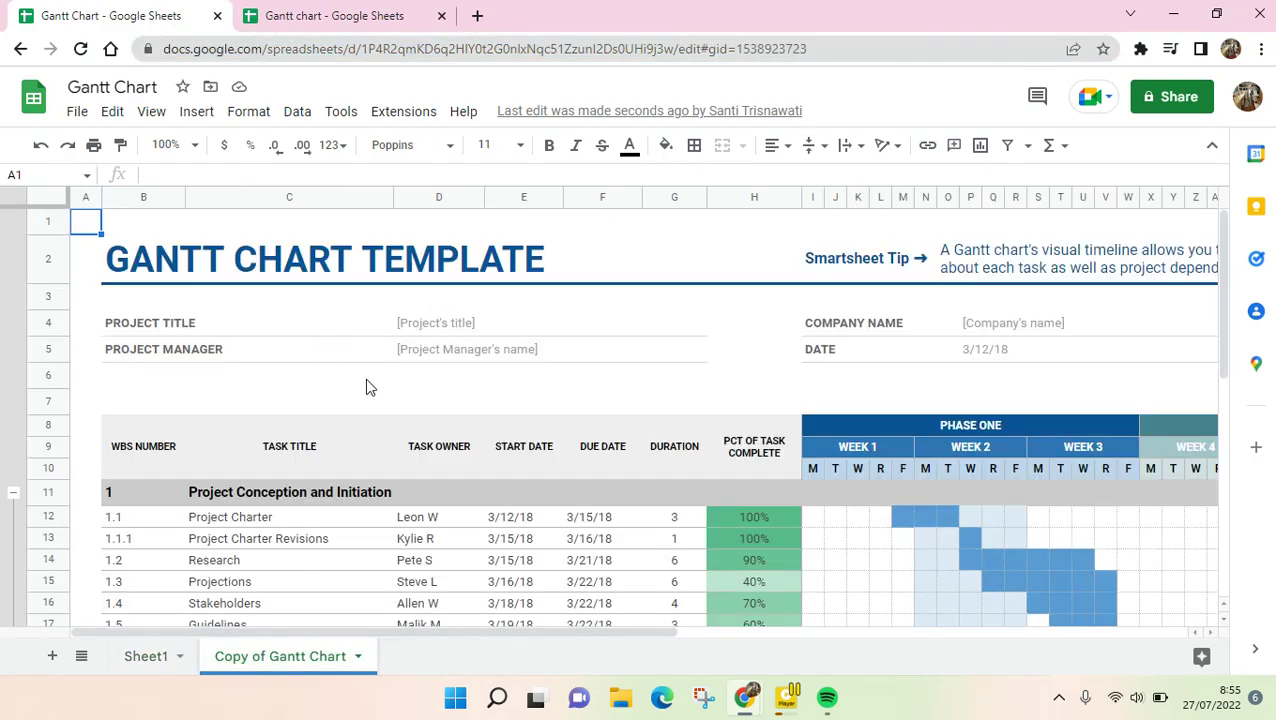
scroll(635, 450, down, 3)
scroll(619, 431, up, 3)
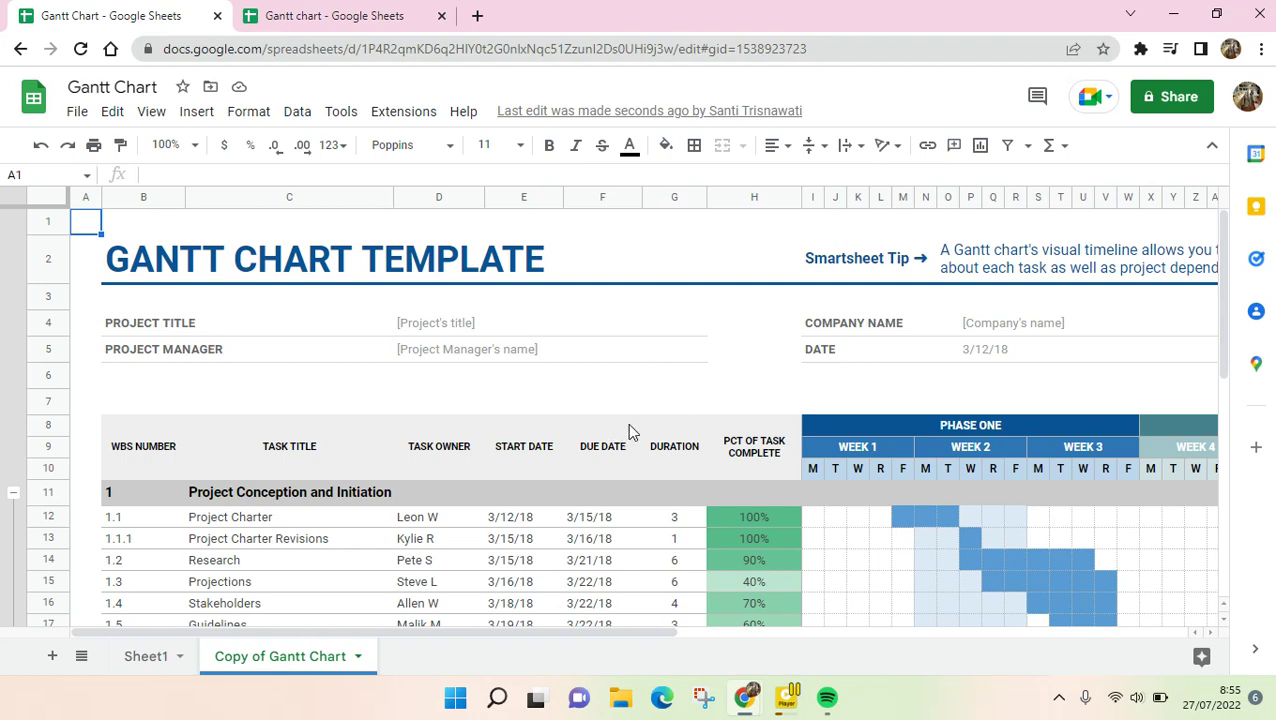
- Enter 'Big Project' as the project title, replacing a mistyped entry
click(227, 320)
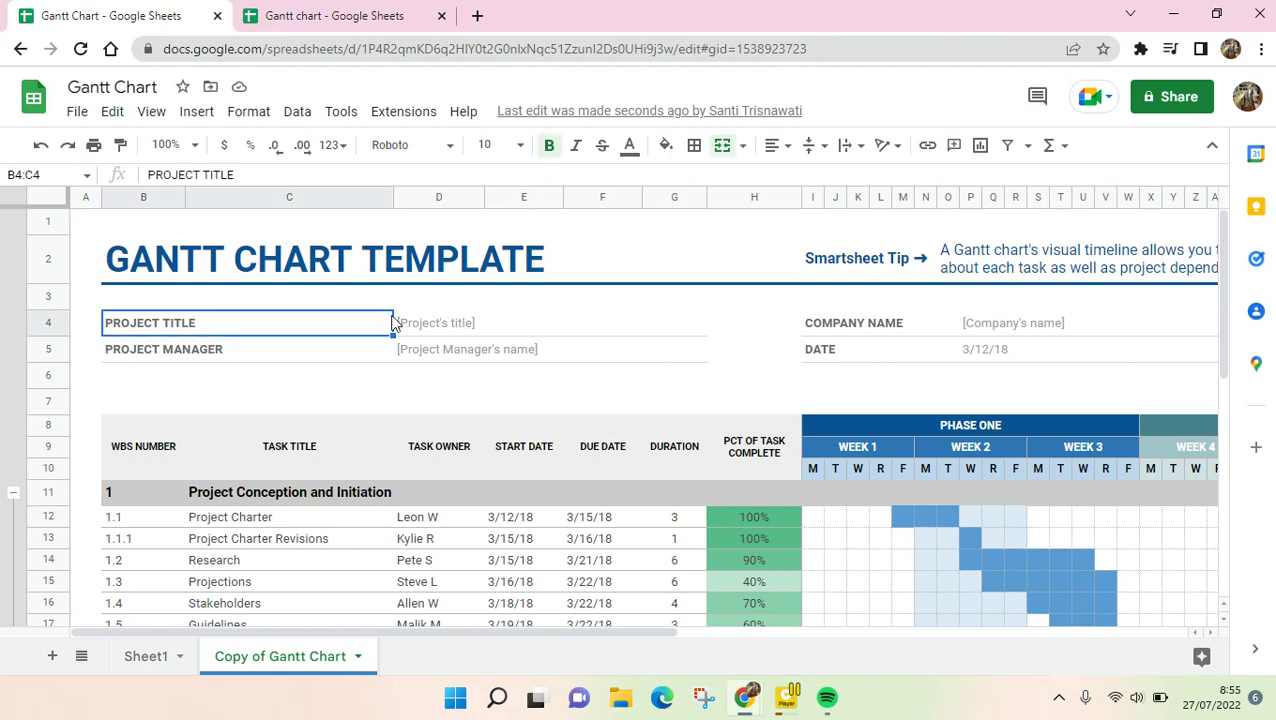
click(459, 325)
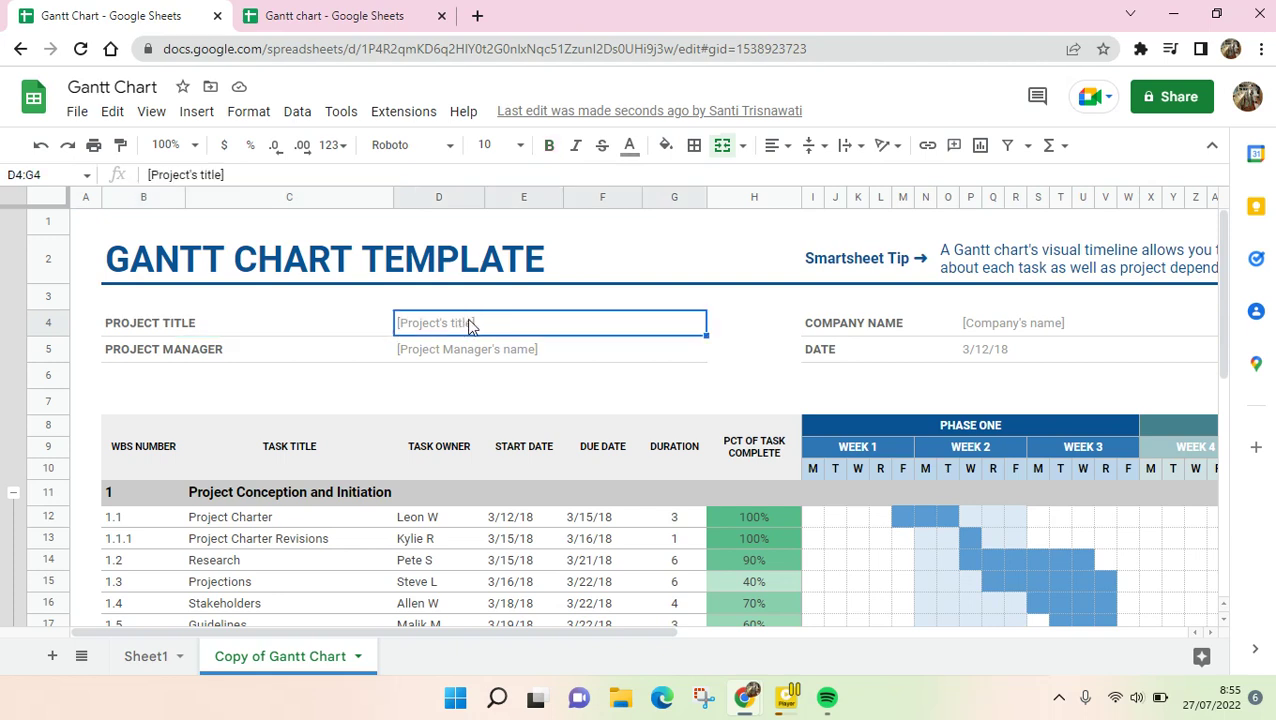
text(Tutor)
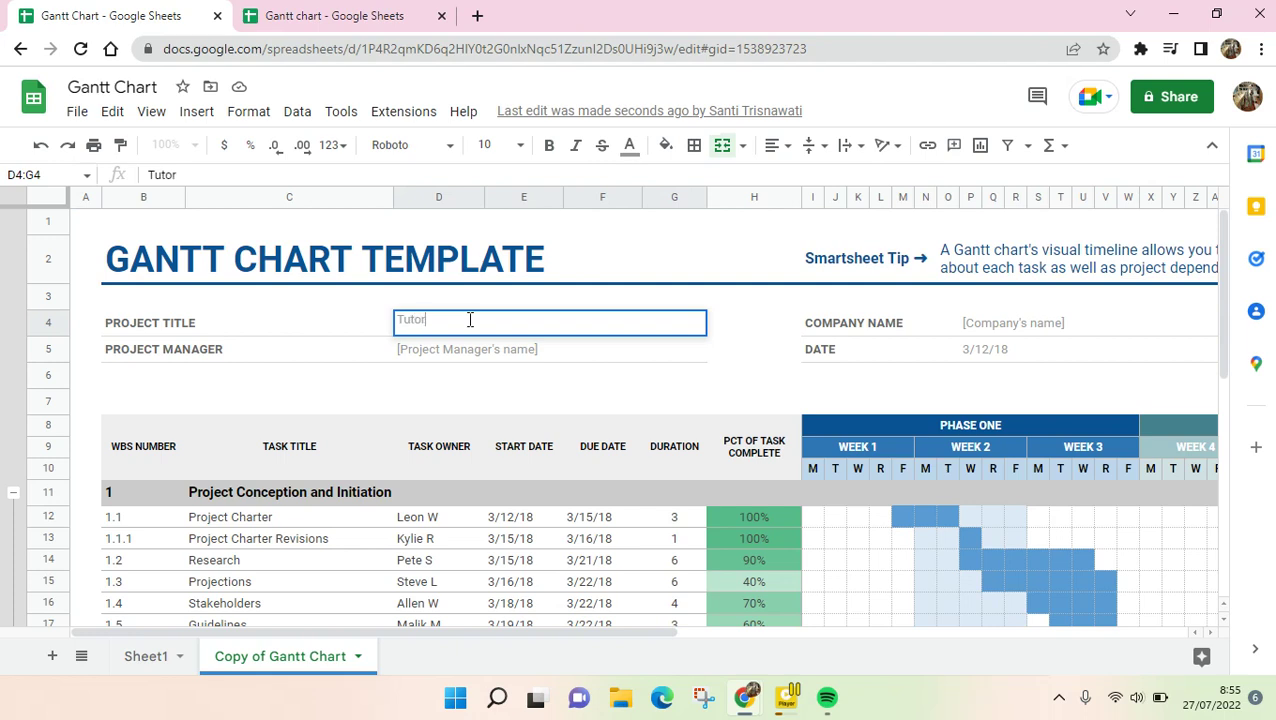
text(ial Mille)
key(ctrl+a)
key(BackSpace)
text(Big Projec)
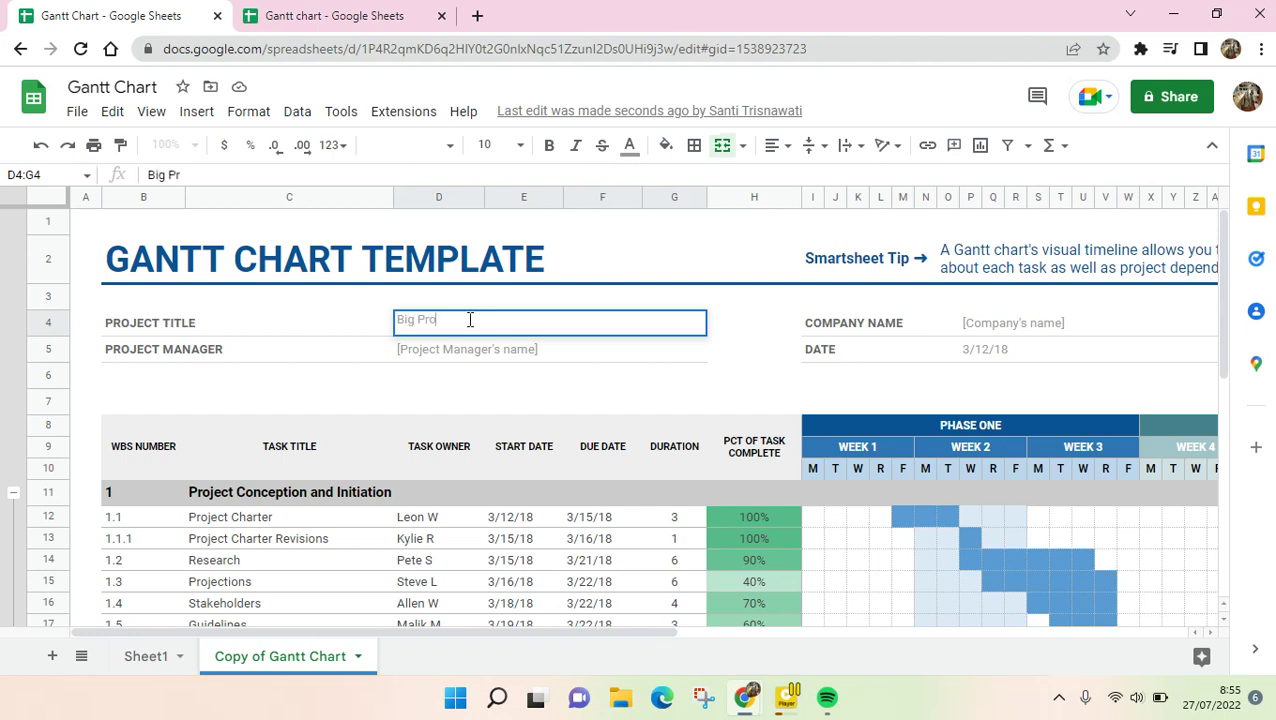
text(t)
key(Return)
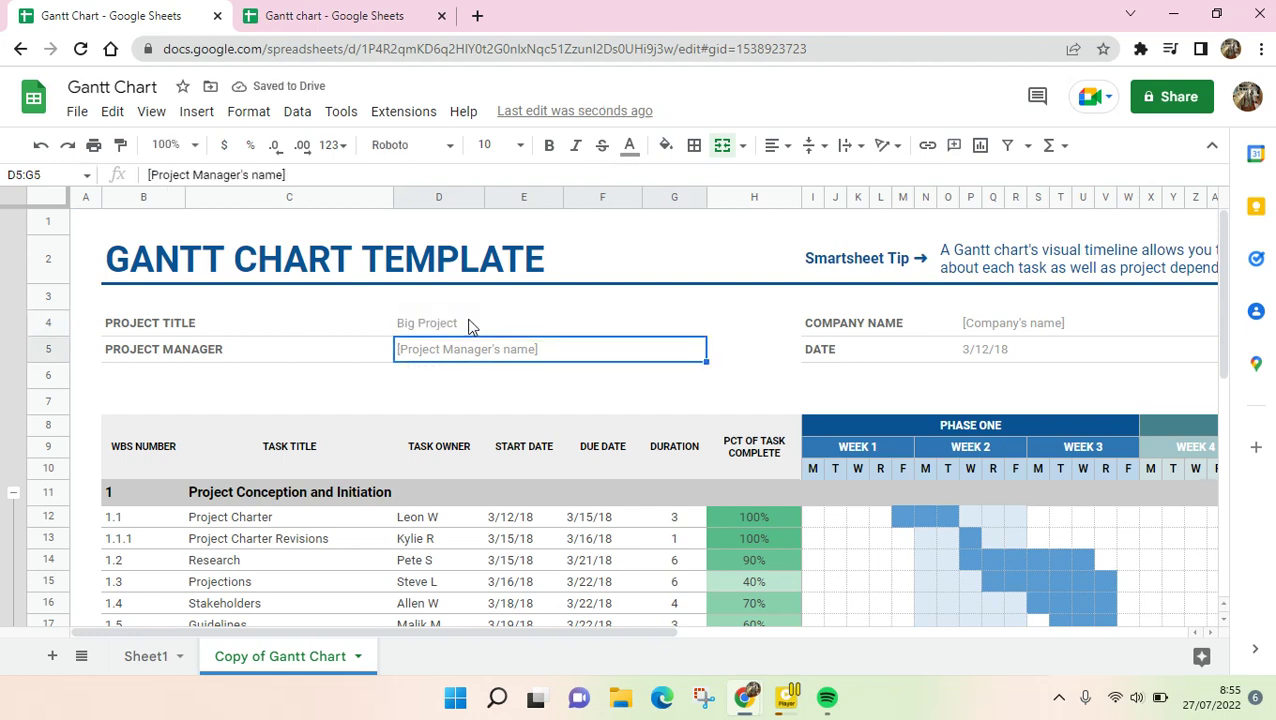
- Fill in the project manager's name and the company 'Great Company'
text(Mr. Charles)
key(Return)
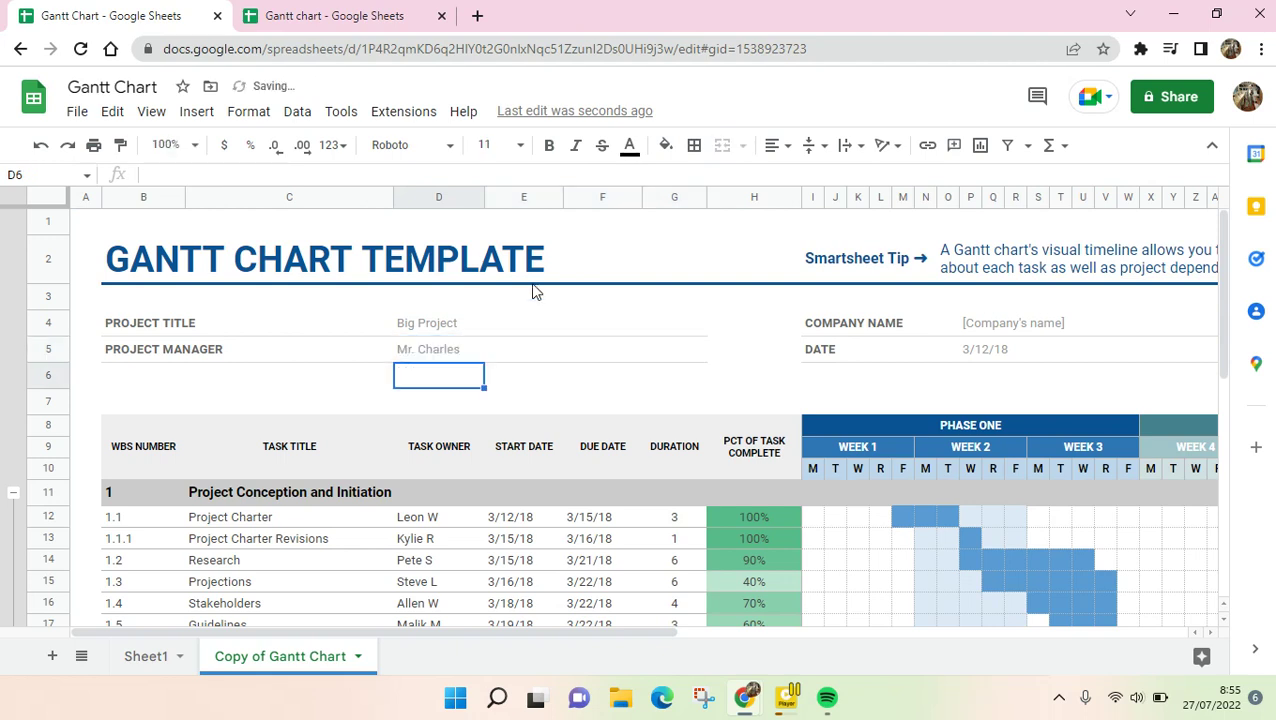
click(1019, 330)
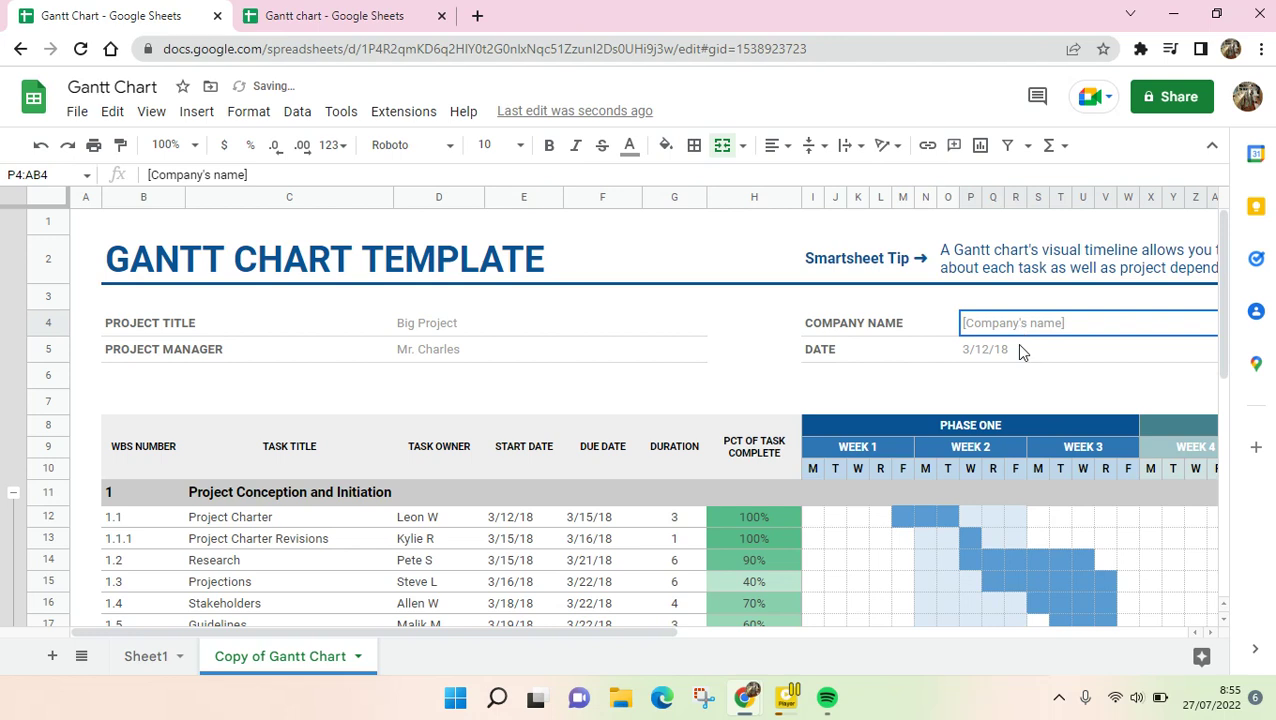
text(Great)
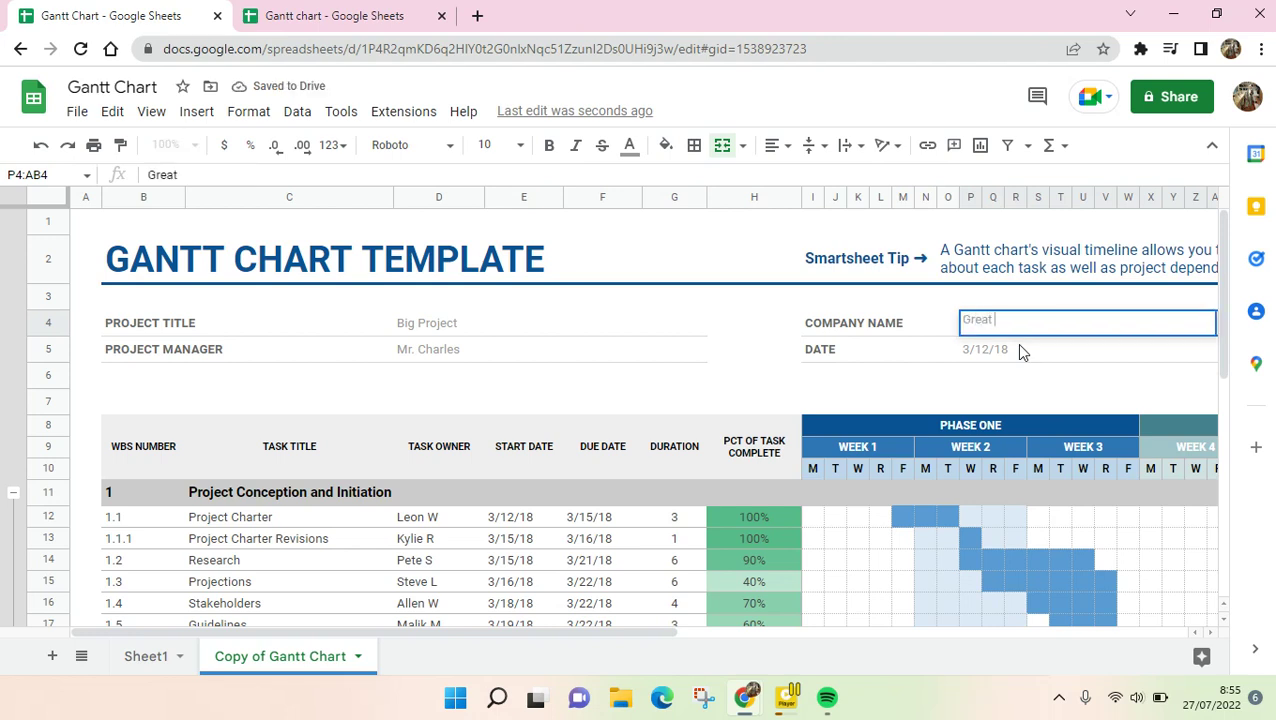
text( Company)
key(Return)
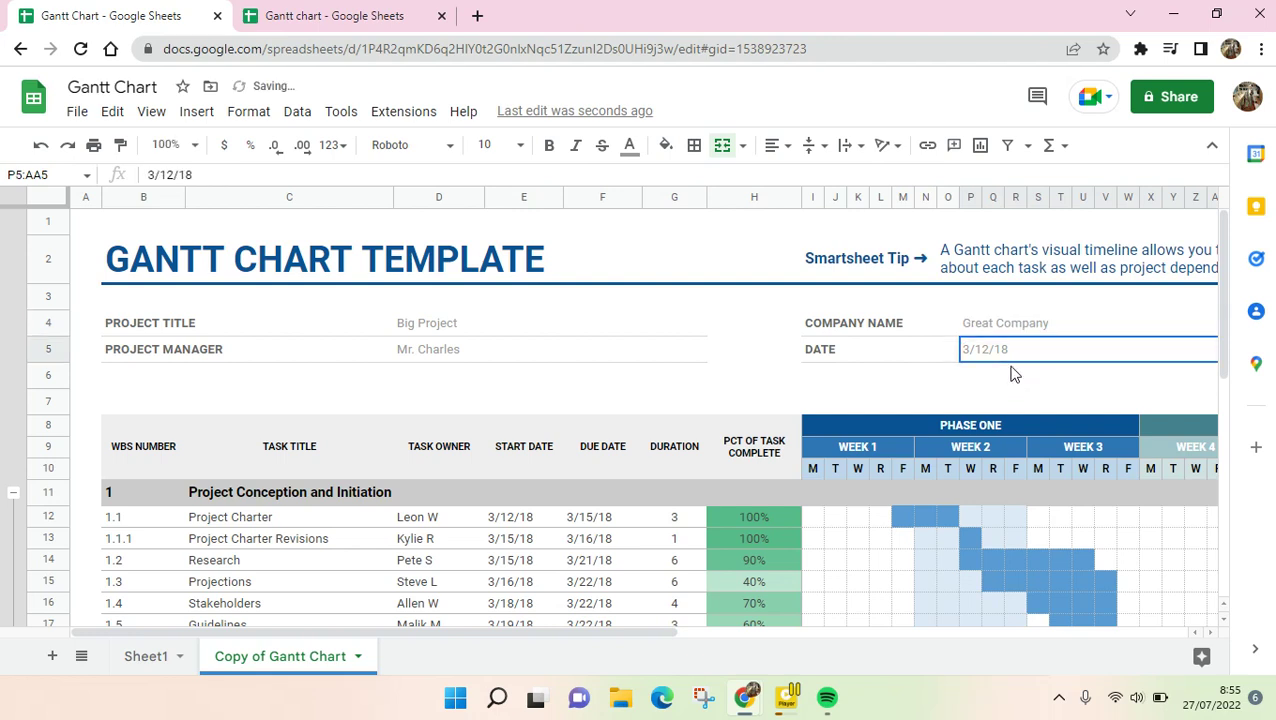
- Set the date field to today's date, 7/27/22, with Ctrl+;
double_click(975, 358)
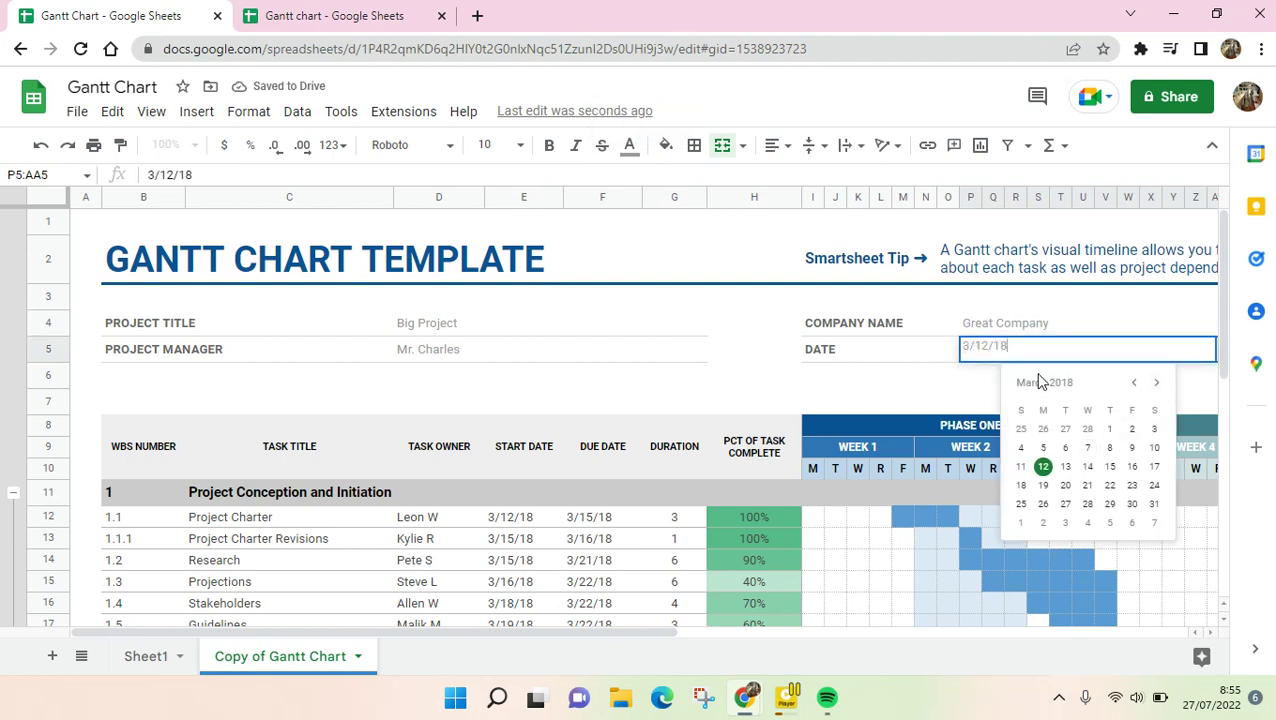
click(1156, 384)
key(Escape)
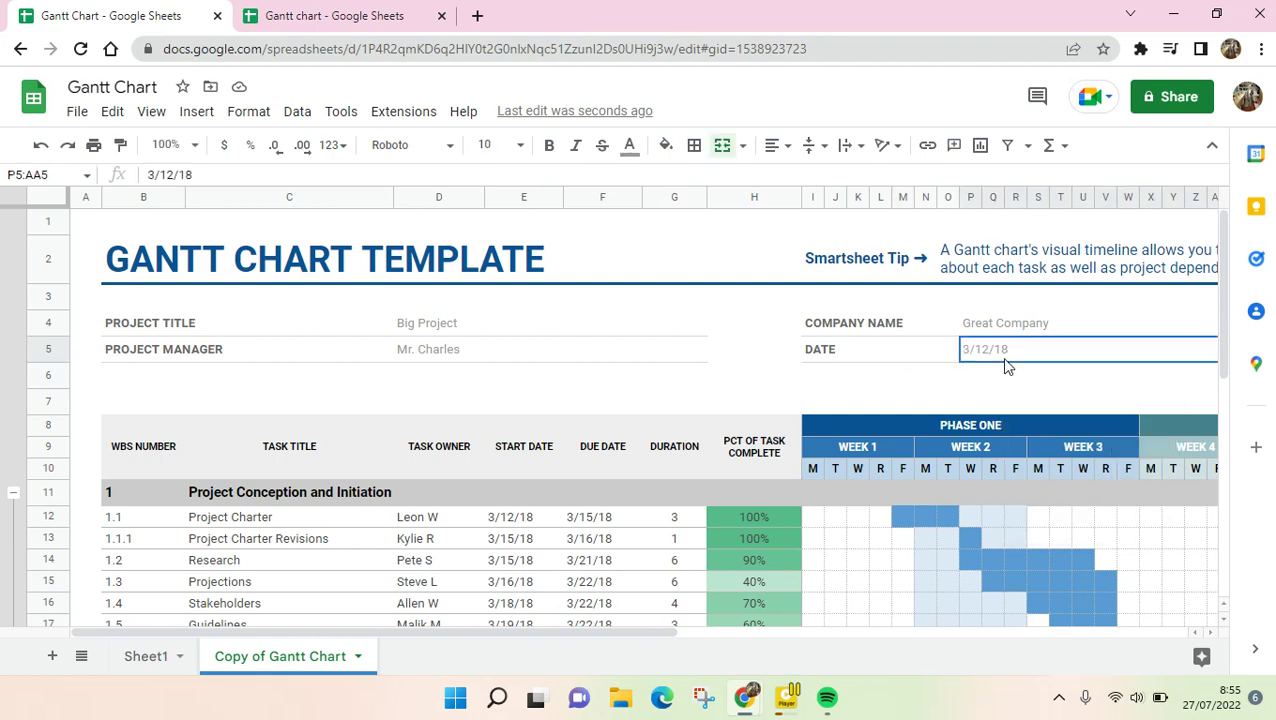
key(ctrl+semicolon)
scroll(527, 512, down, 3)
scroll(484, 532, up, 2)
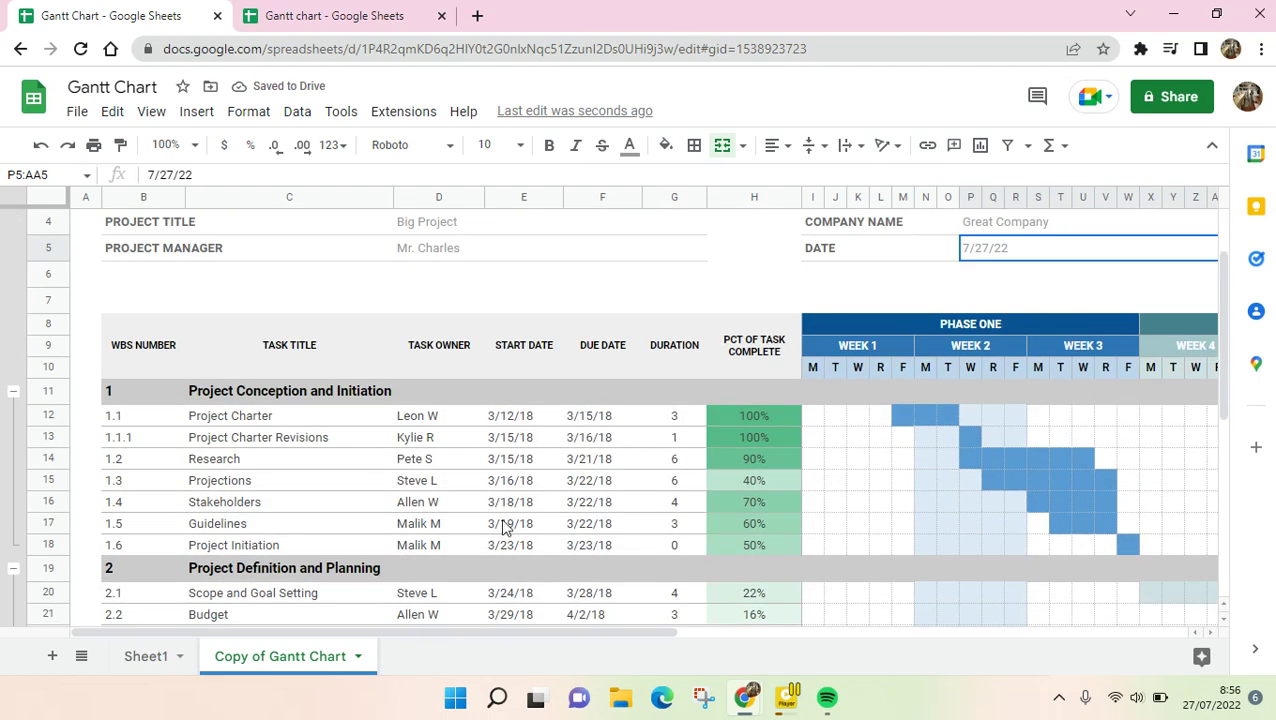
scroll(226, 445, down, 2)
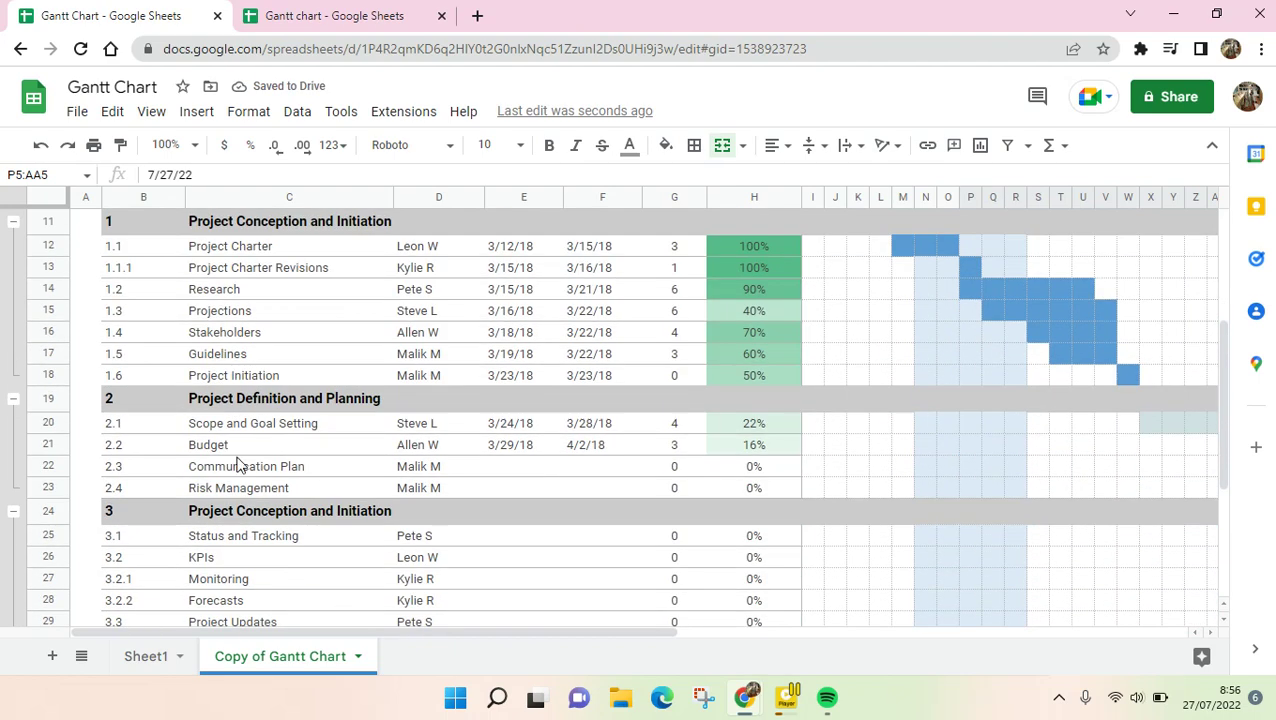
scroll(237, 465, up, 2)
click(210, 388)
click(180, 366)
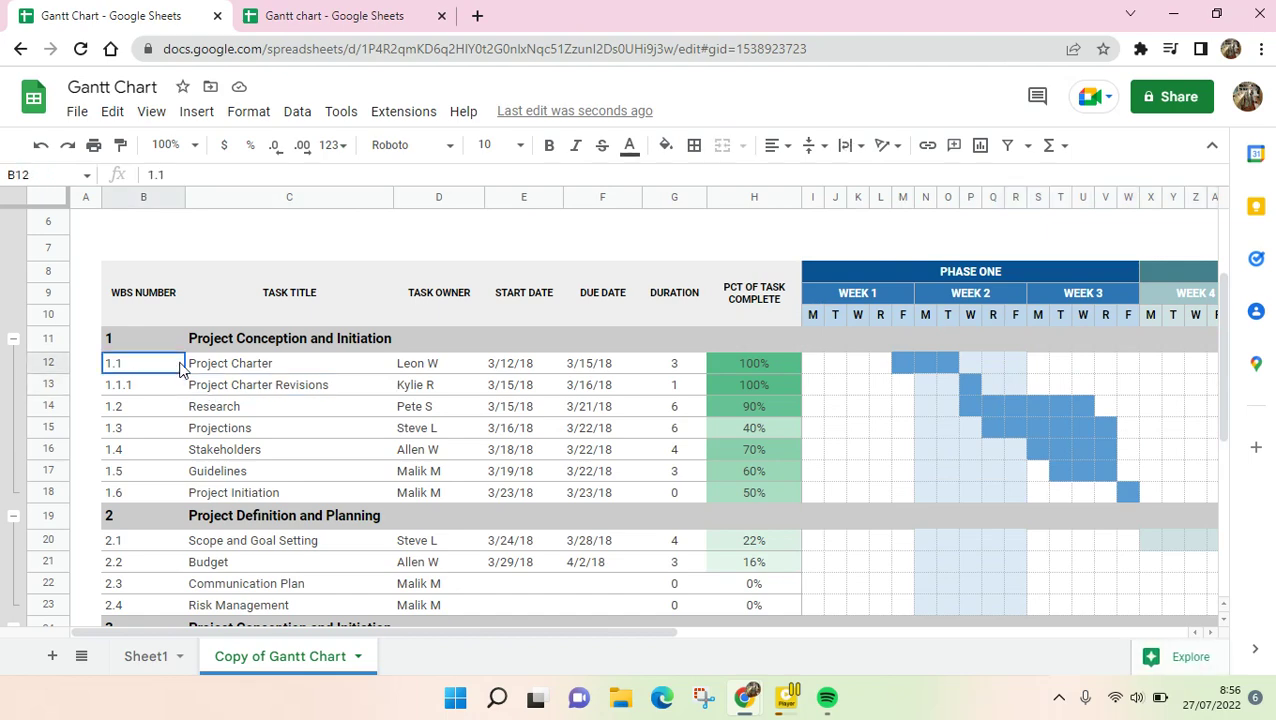
scroll(239, 406, down, 5)
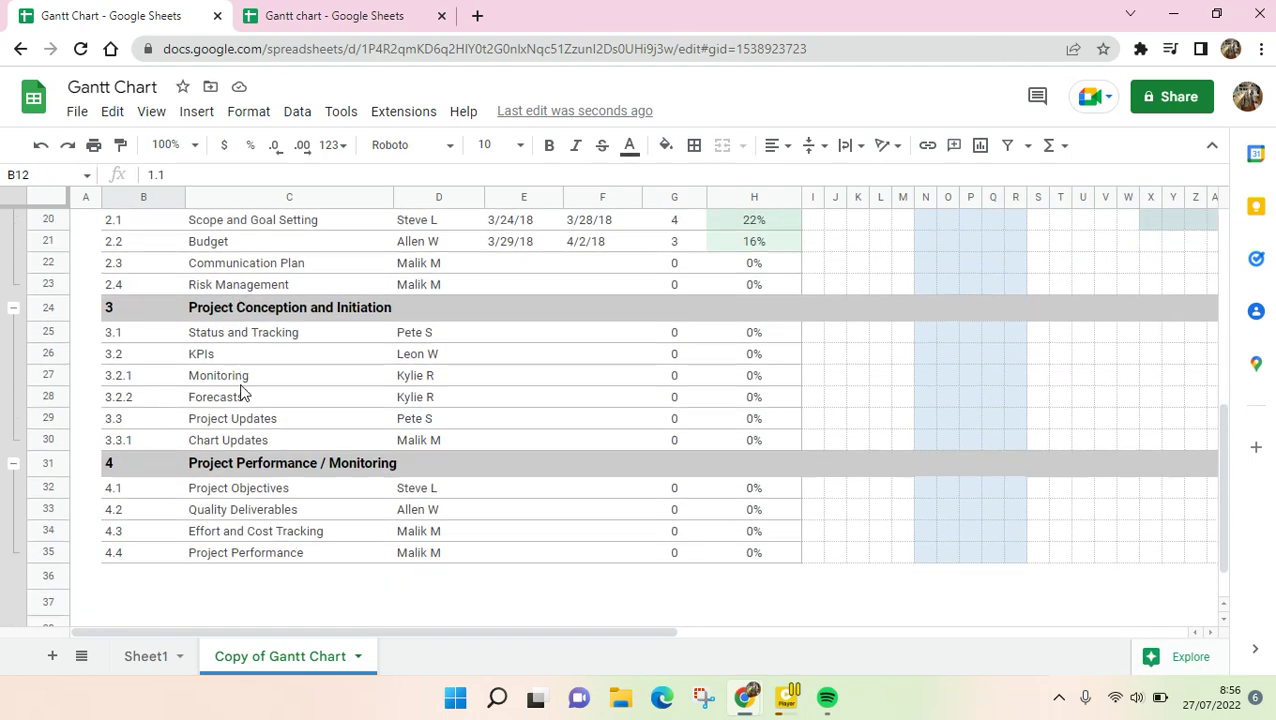
scroll(268, 418, up, 7)
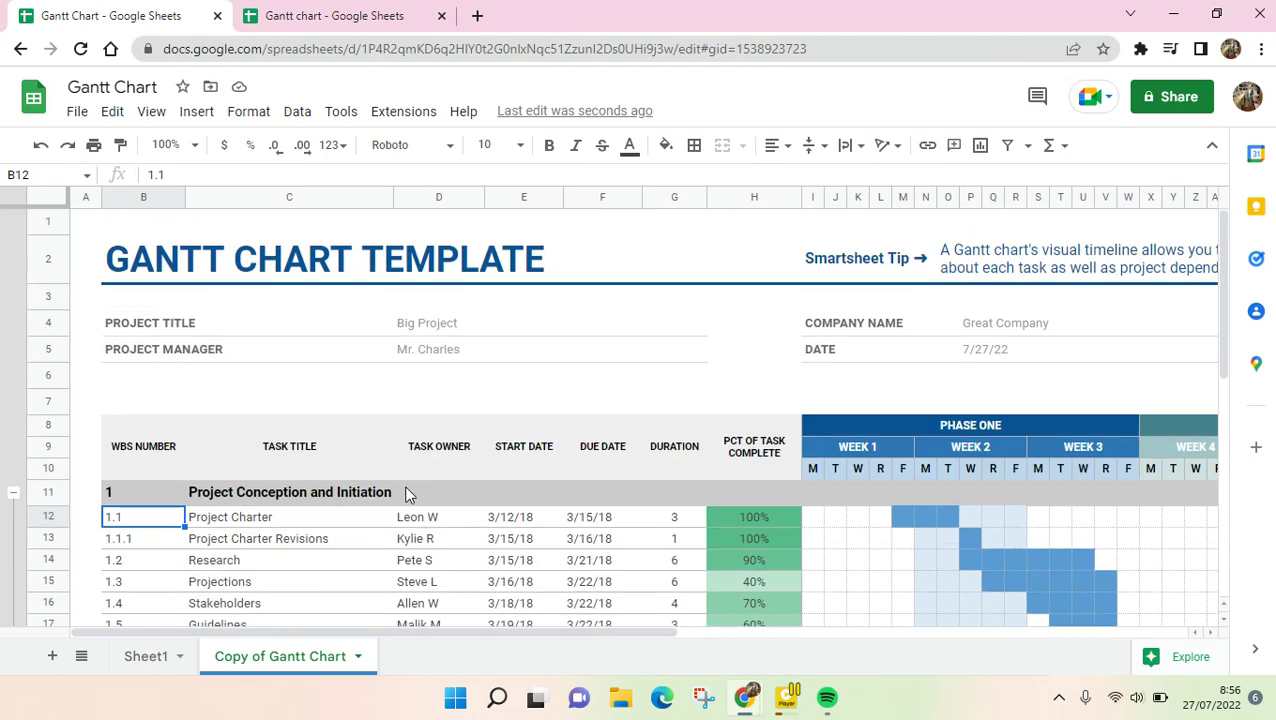
scroll(503, 566, down, 2)
drag(212, 318, 268, 320)
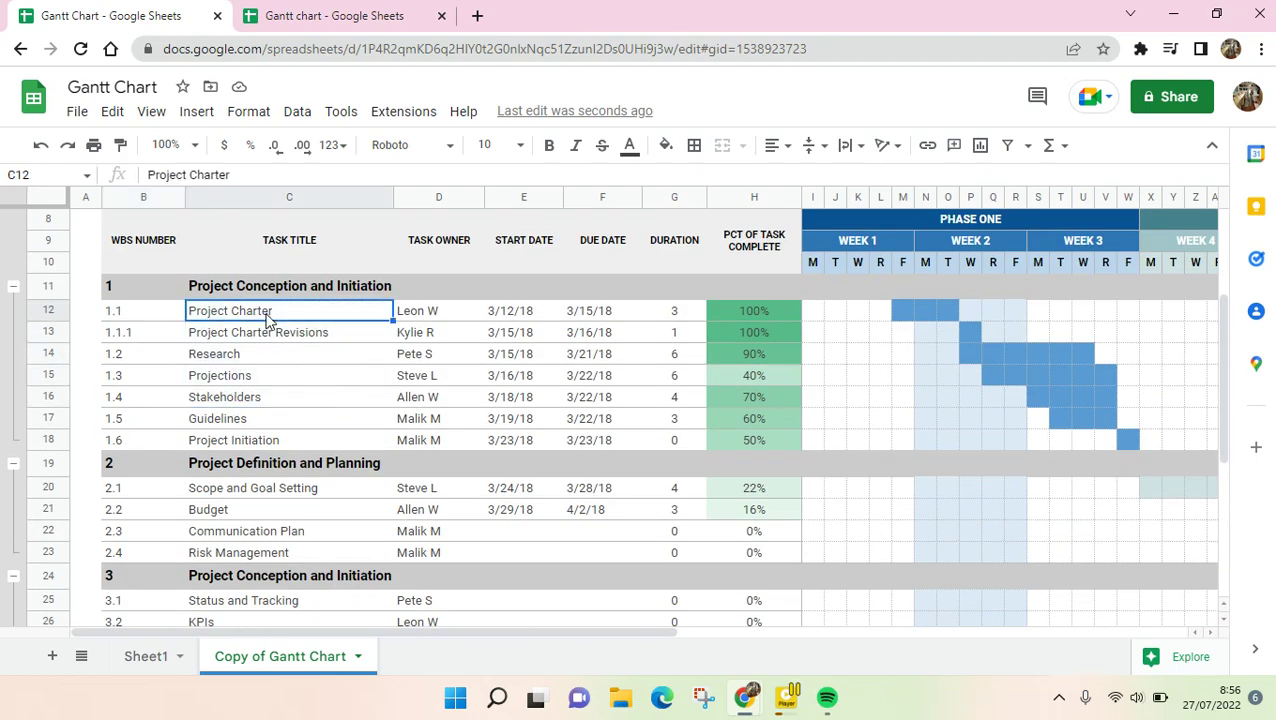
click(430, 239)
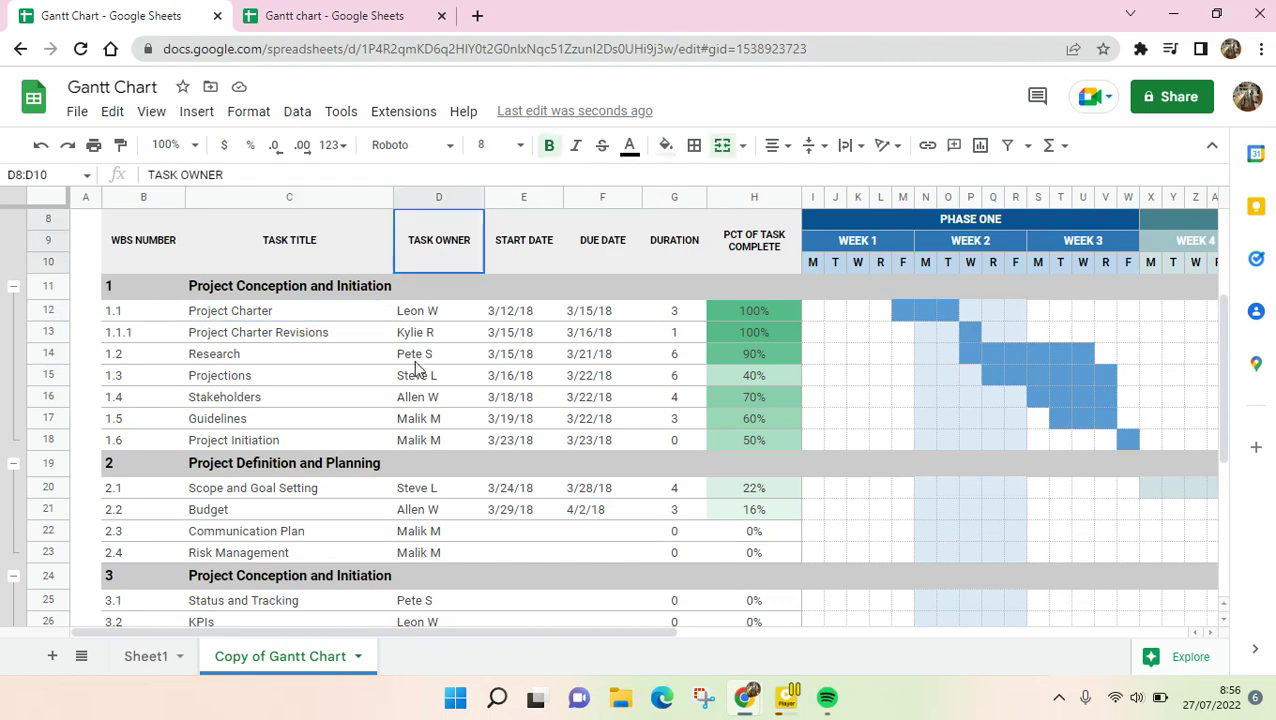
drag(418, 378, 425, 442)
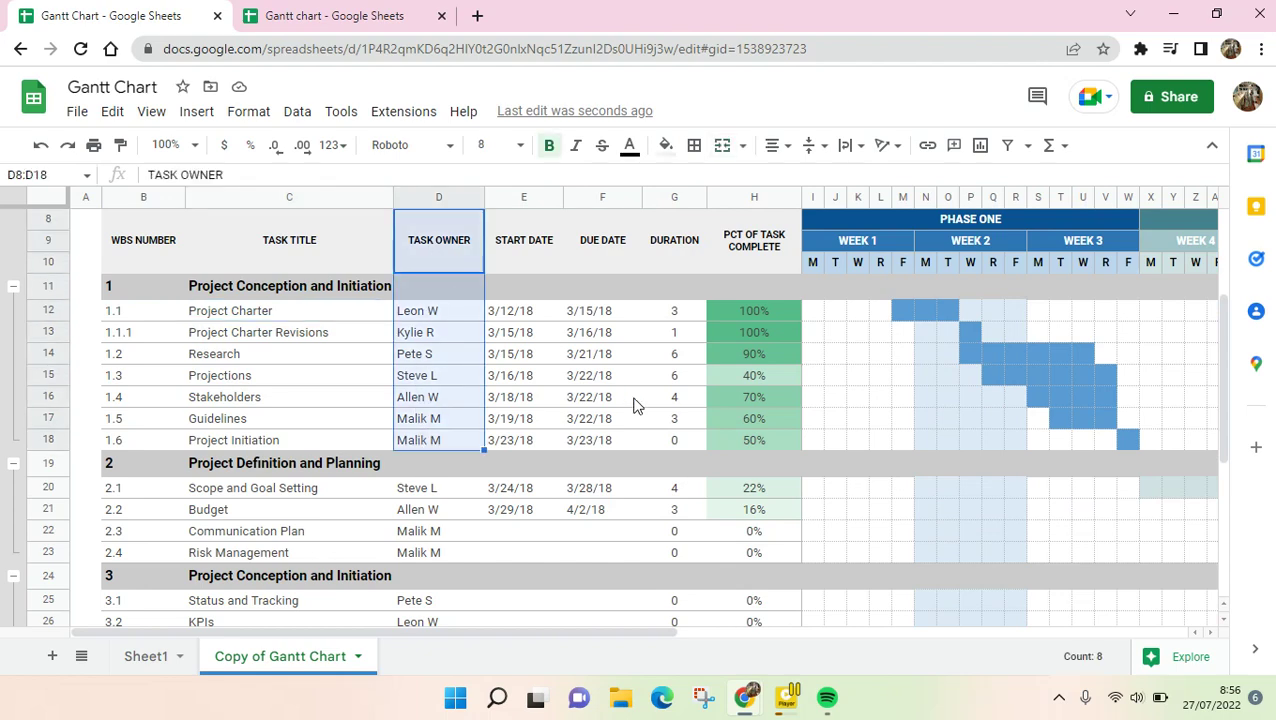
scroll(633, 405, up, 5)
scroll(612, 421, down, 4)
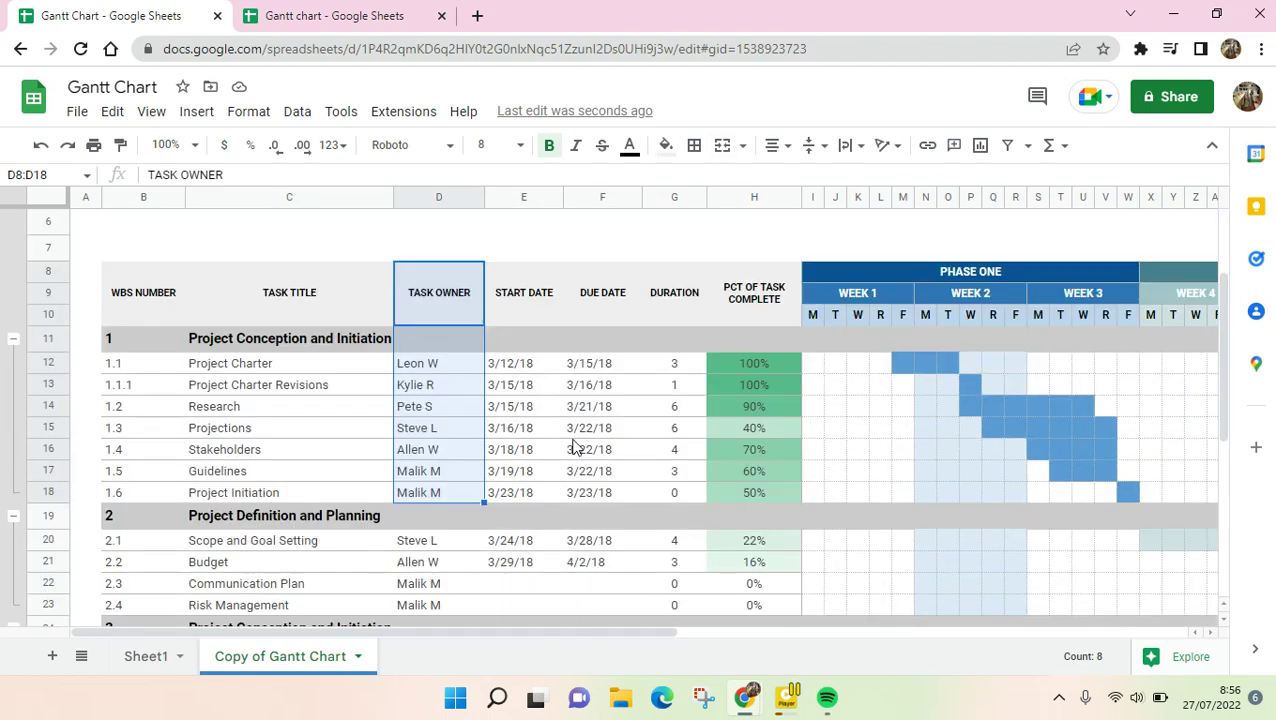
click(530, 385)
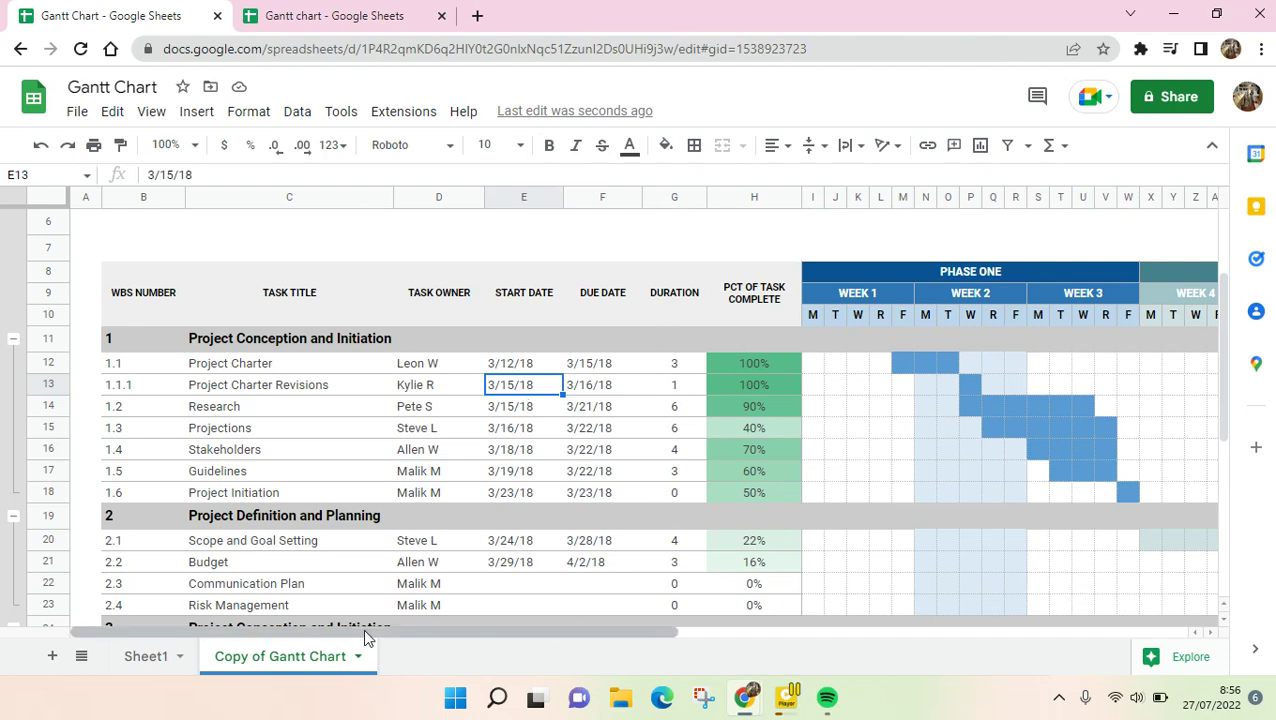
drag(390, 632, 654, 647)
- Paint-format blue bar cell U17 onto KPIs timeline cell U26
scroll(601, 530, down, 3)
scroll(607, 555, up, 1)
scroll(595, 612, up, 2)
scroll(598, 615, down, 2)
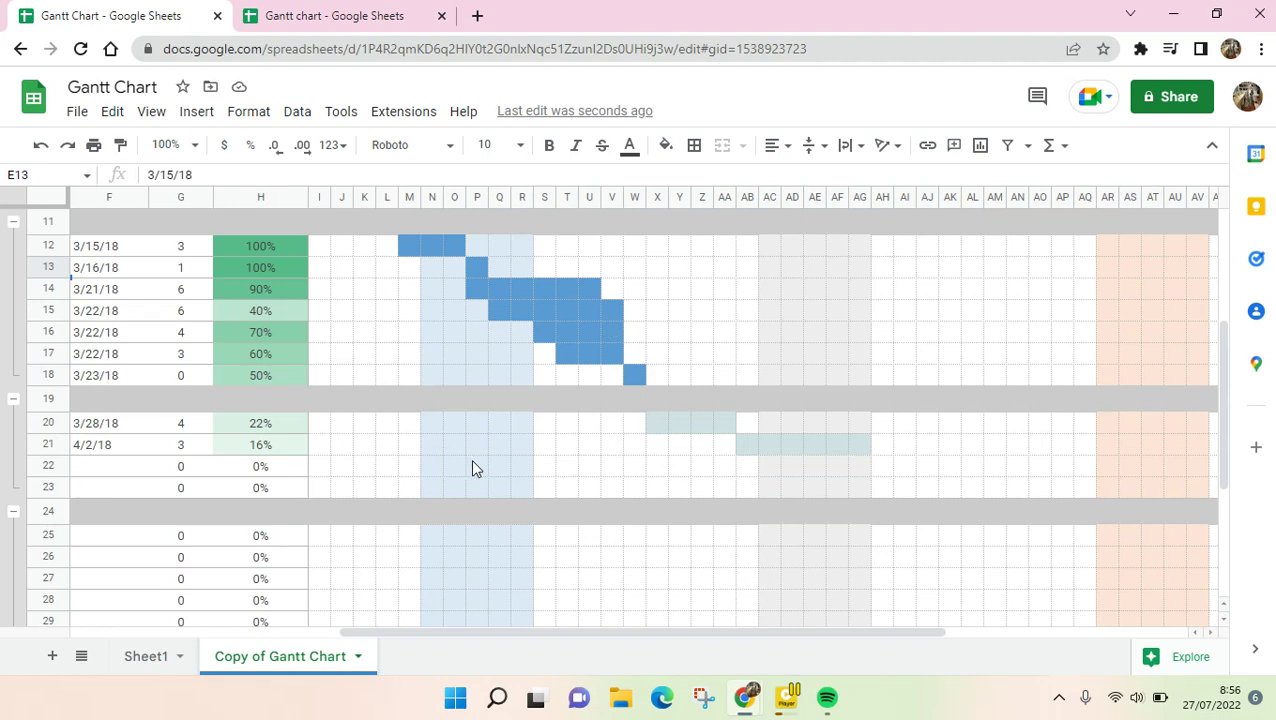
click(568, 558)
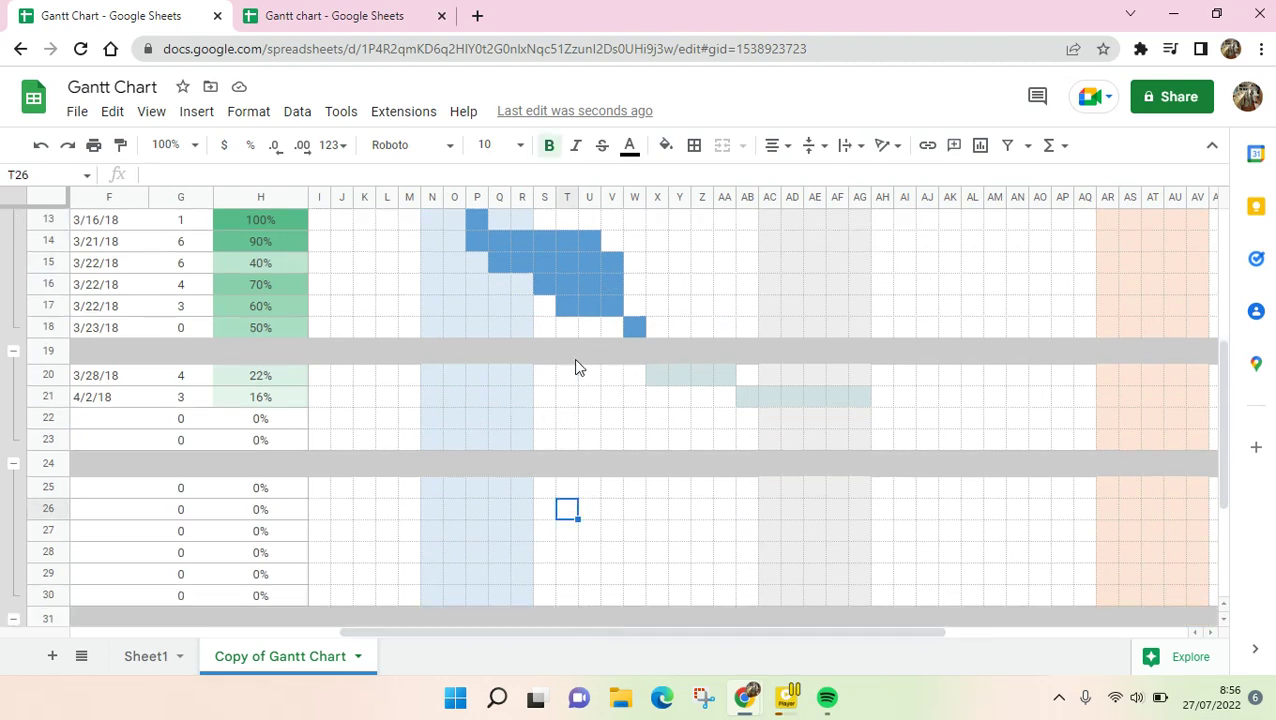
click(595, 312)
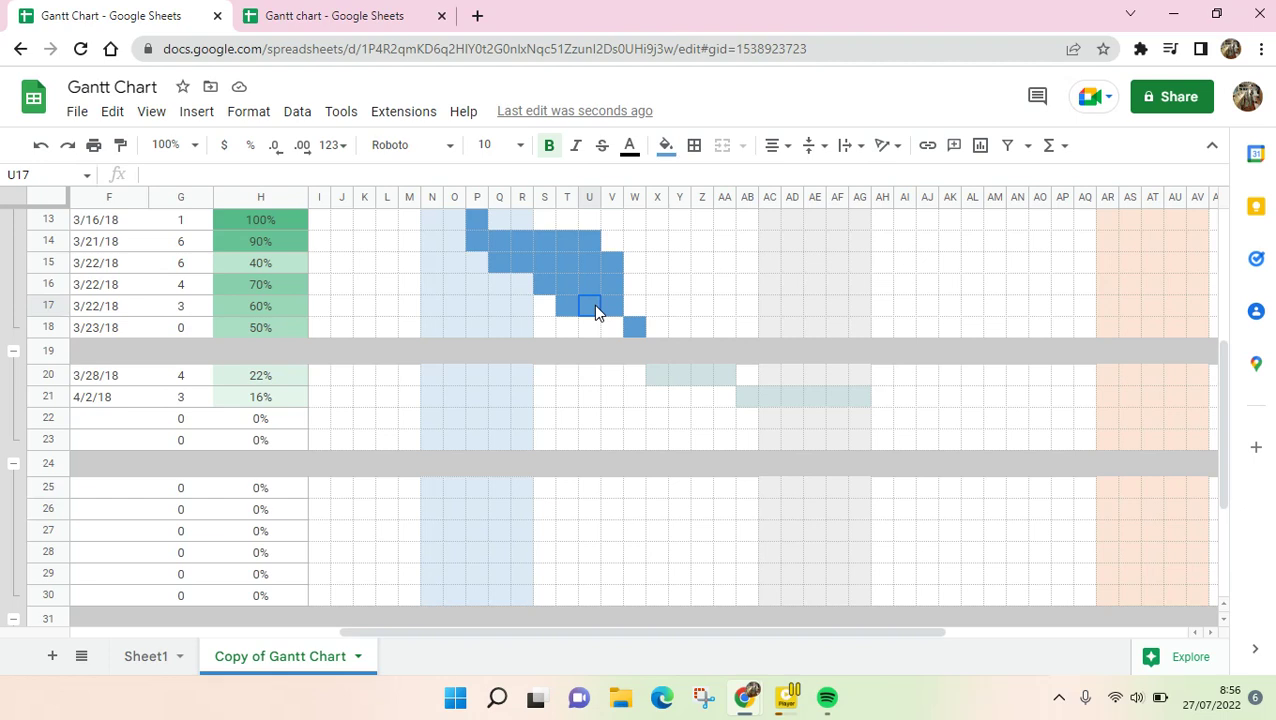
click(120, 146)
click(586, 516)
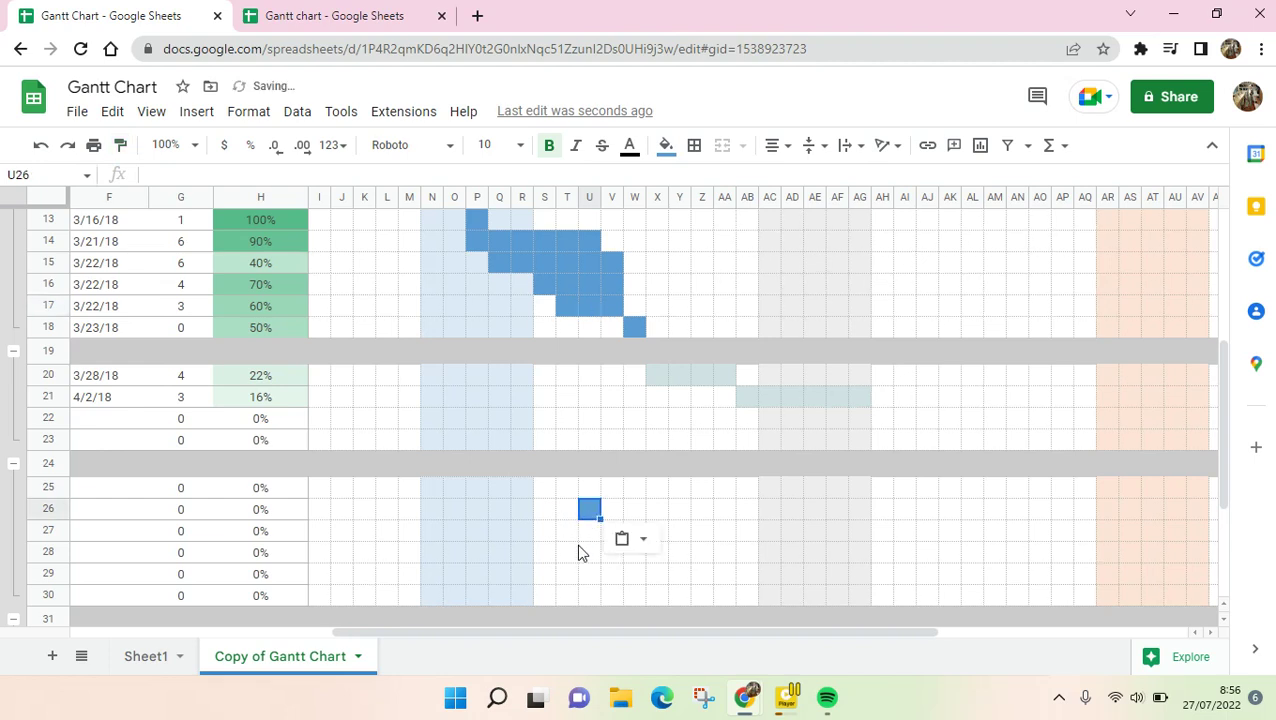
click(572, 551)
drag(483, 630, 273, 632)
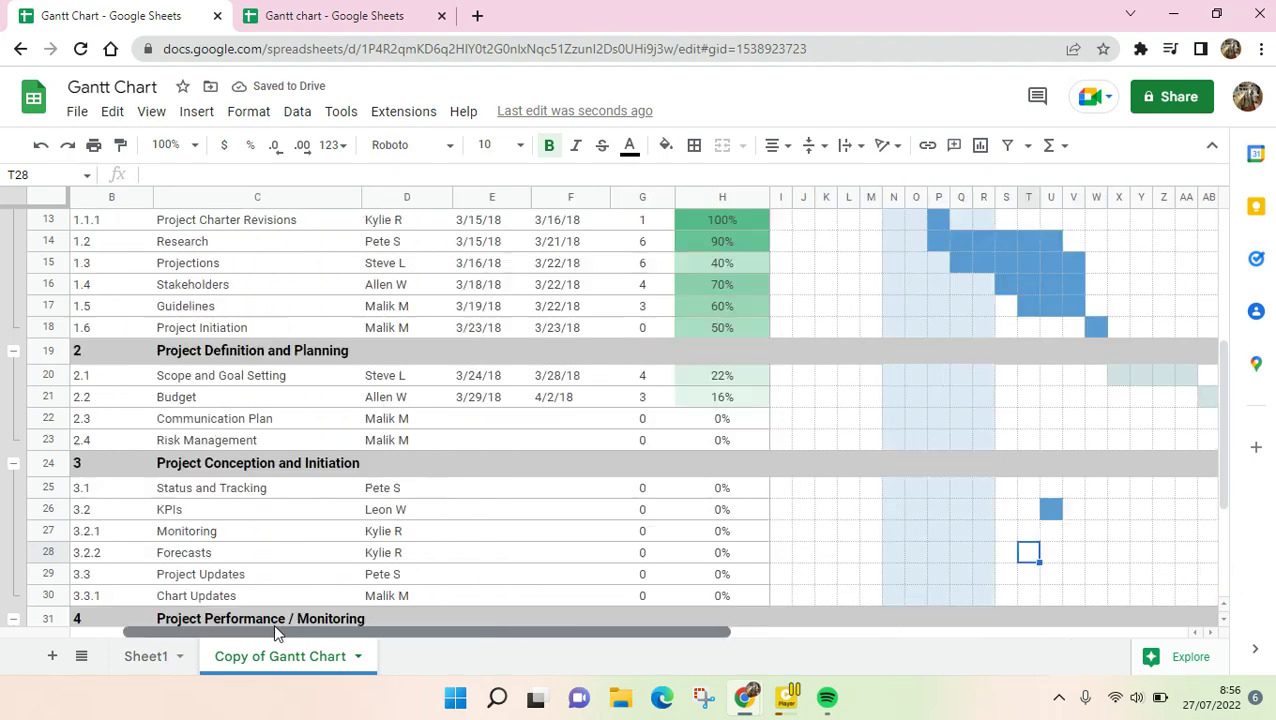
scroll(528, 552, up, 5)
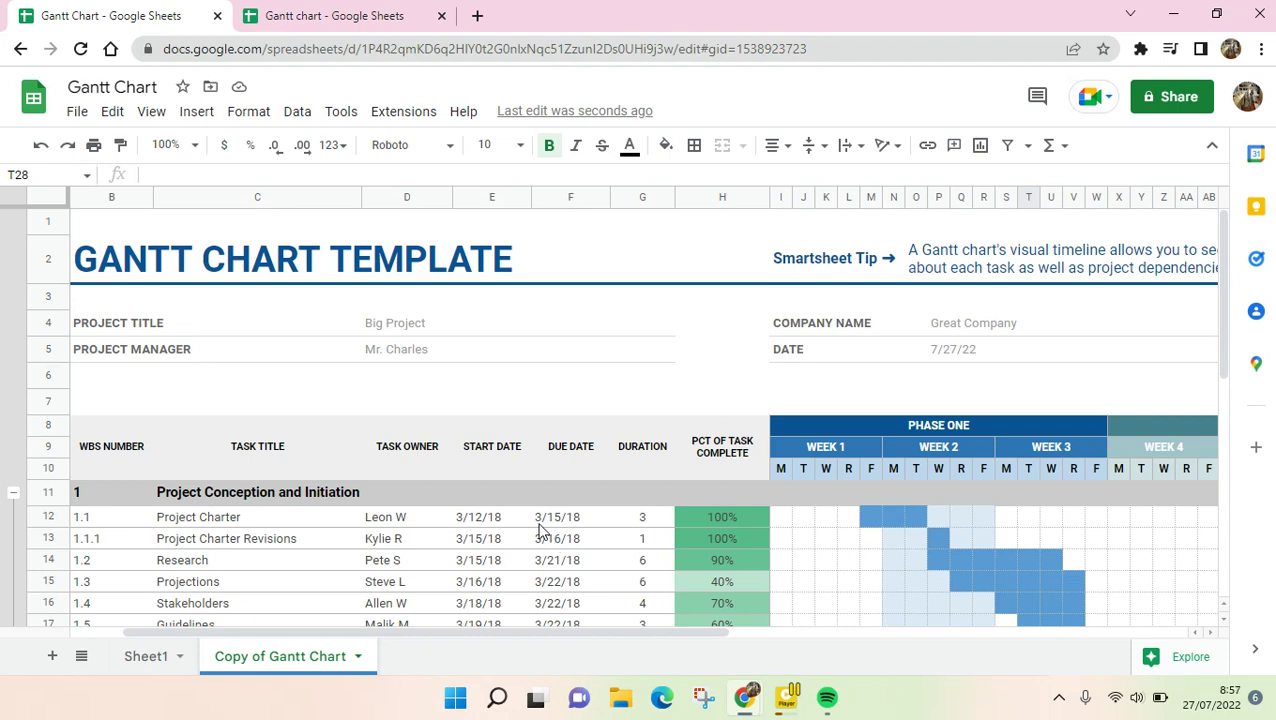
click(940, 715)
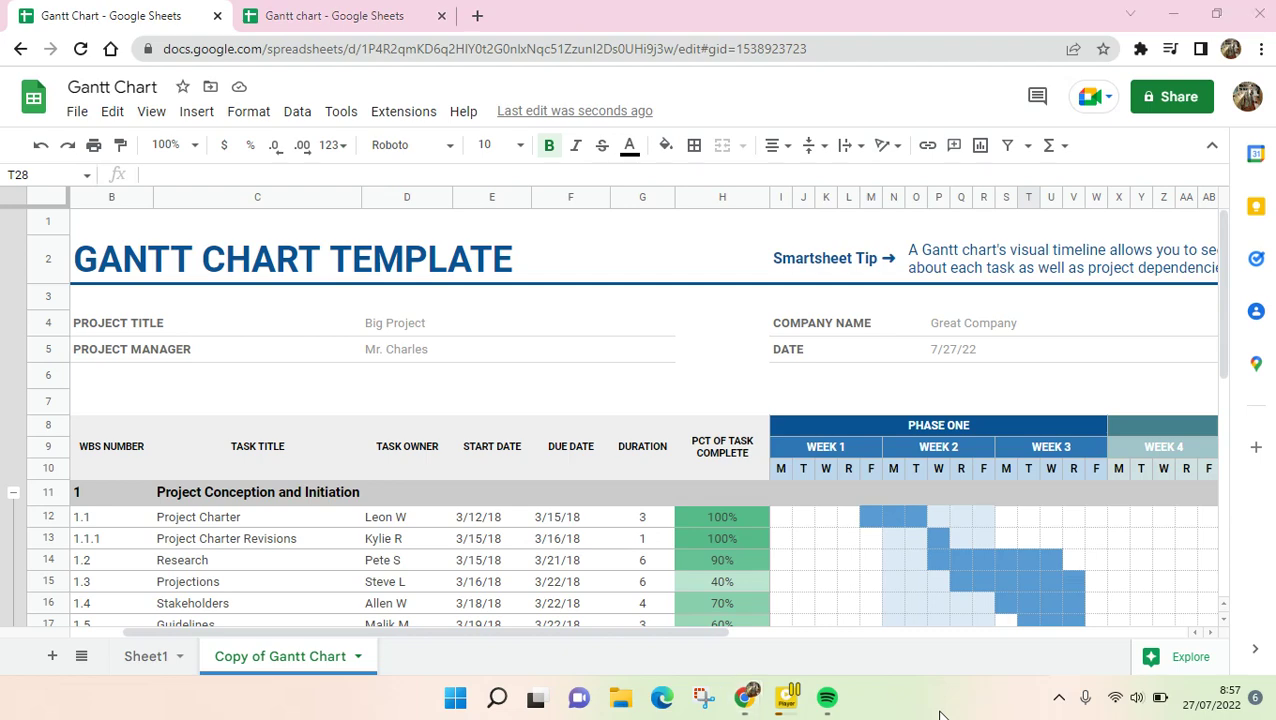